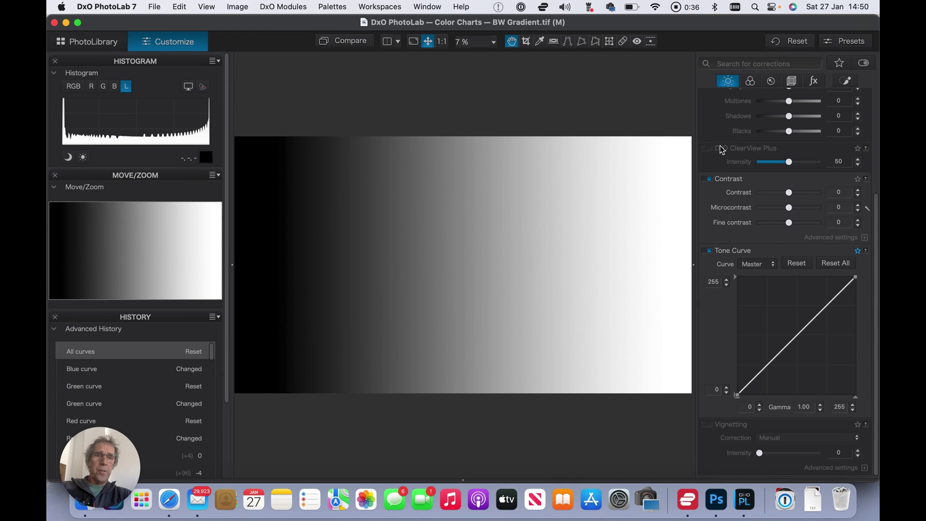
- Try the global Contrast of the gradient image at 100 and at -100, and return it to 0
{"action": "left_click", "coordinate": [789, 194]}
{"action": "left_click_drag", "start_coordinate": [789, 195], "coordinate": [828, 188]}
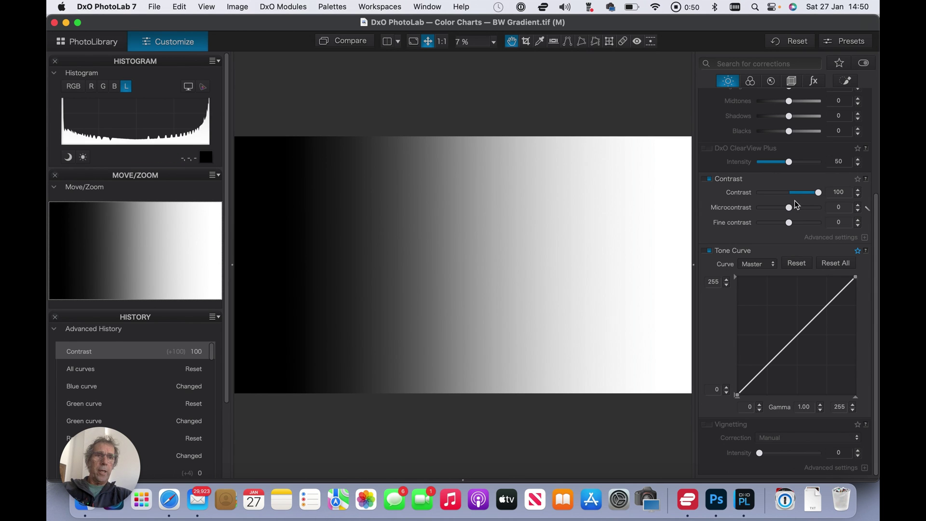
{"action": "left_click_drag", "start_coordinate": [820, 195], "coordinate": [733, 194]}
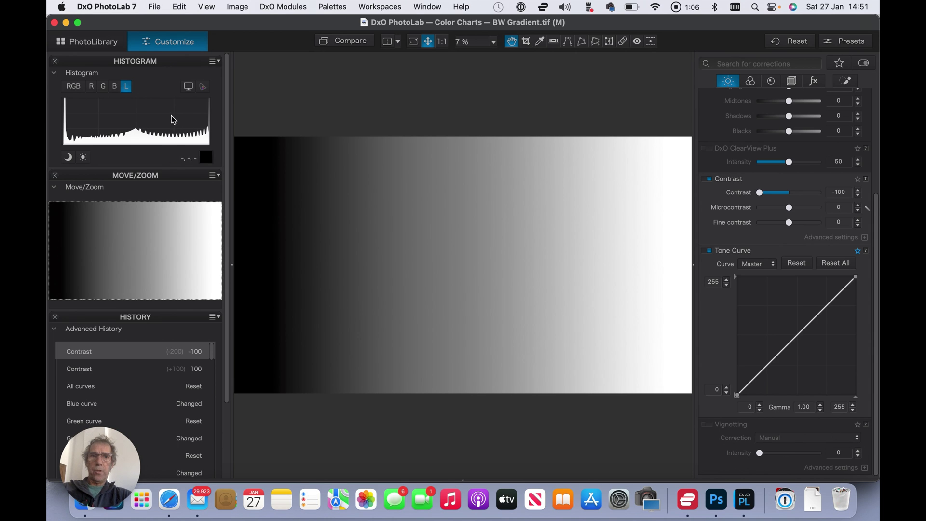
{"action": "left_click_drag", "start_coordinate": [761, 194], "coordinate": [789, 192]}
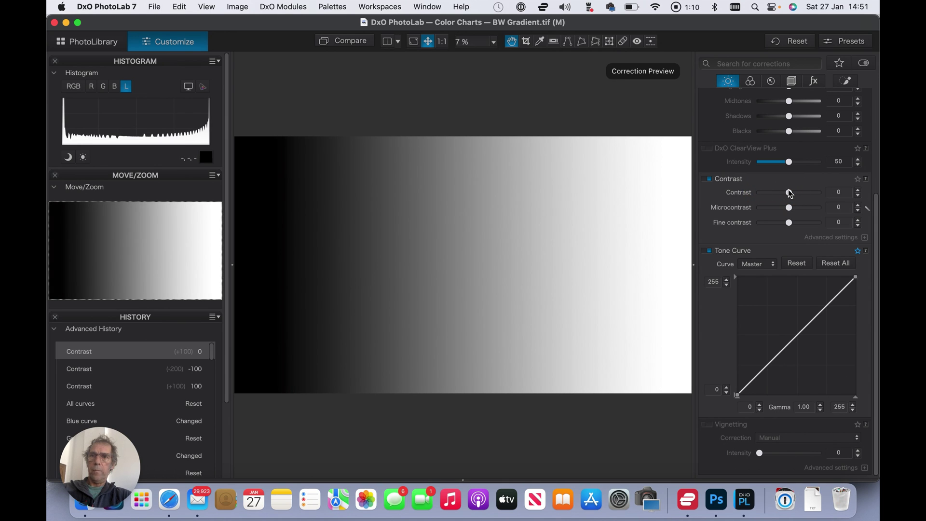
- Switch the Contrast repeatedly between 100 and near-neutral values to compare the gradient and histogram, ending at 0
{"action": "left_click", "coordinate": [789, 193]}
{"action": "left_click_drag", "start_coordinate": [789, 195], "coordinate": [835, 193]}
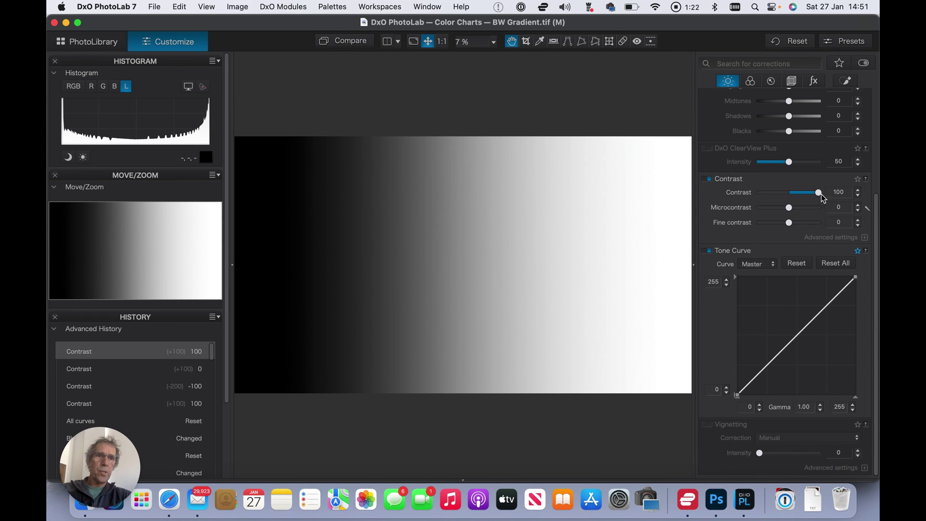
{"action": "left_click_drag", "start_coordinate": [819, 195], "coordinate": [789, 198]}
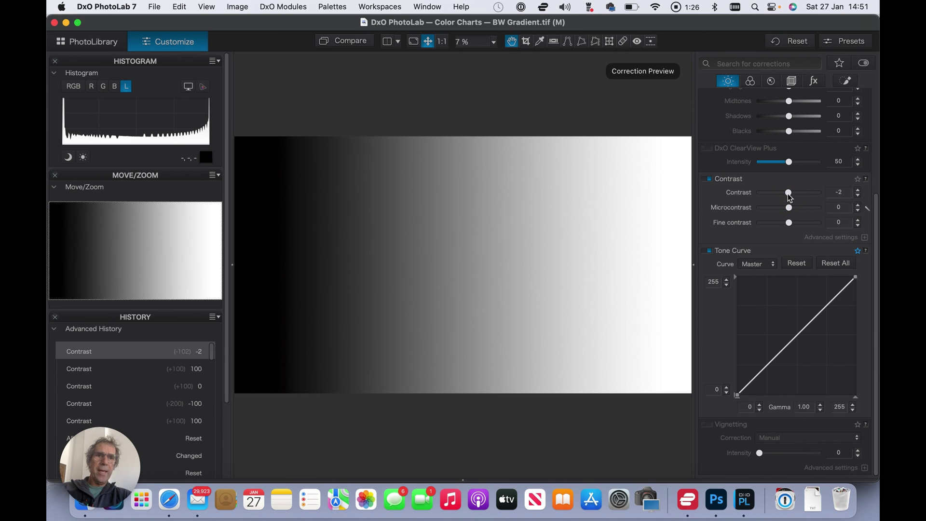
{"action": "mouse_move", "coordinate": [789, 196]}
{"action": "left_mouse_down"}
{"action": "mouse_move", "coordinate": [759, 195]}
{"action": "mouse_move", "coordinate": [824, 194]}
{"action": "mouse_move", "coordinate": [755, 193]}
{"action": "mouse_move", "coordinate": [789, 192]}
{"action": "left_mouse_up"}
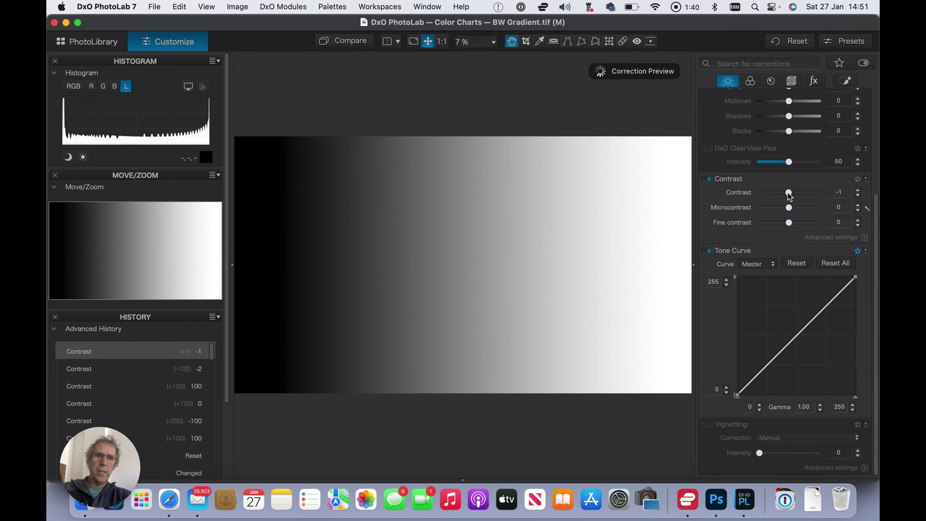
{"action": "left_click_drag", "start_coordinate": [790, 196], "coordinate": [832, 188]}
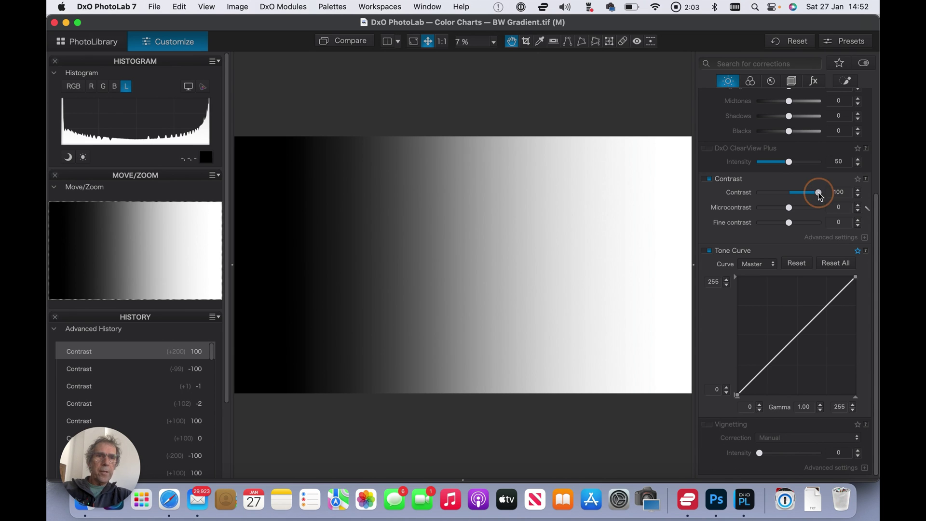
{"action": "left_click_drag", "start_coordinate": [820, 196], "coordinate": [790, 197]}
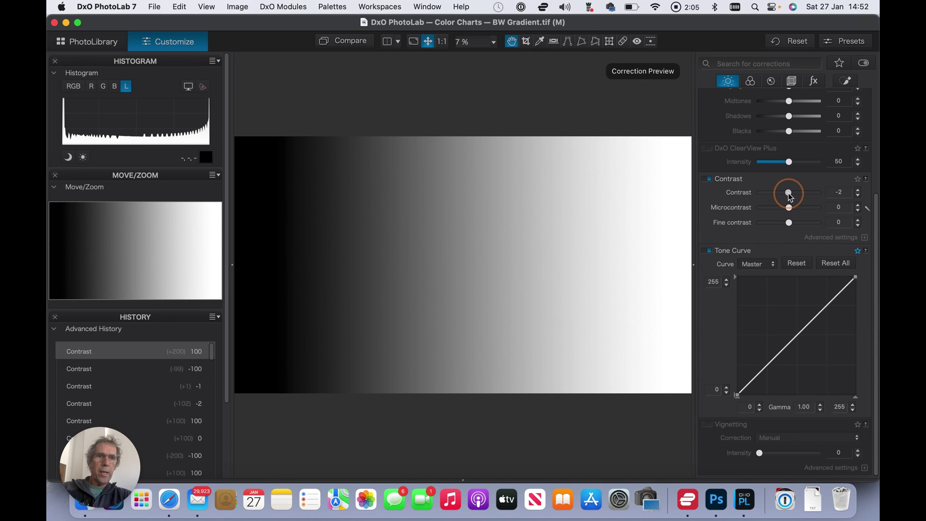
{"action": "left_click_drag", "start_coordinate": [790, 197], "coordinate": [789, 195]}
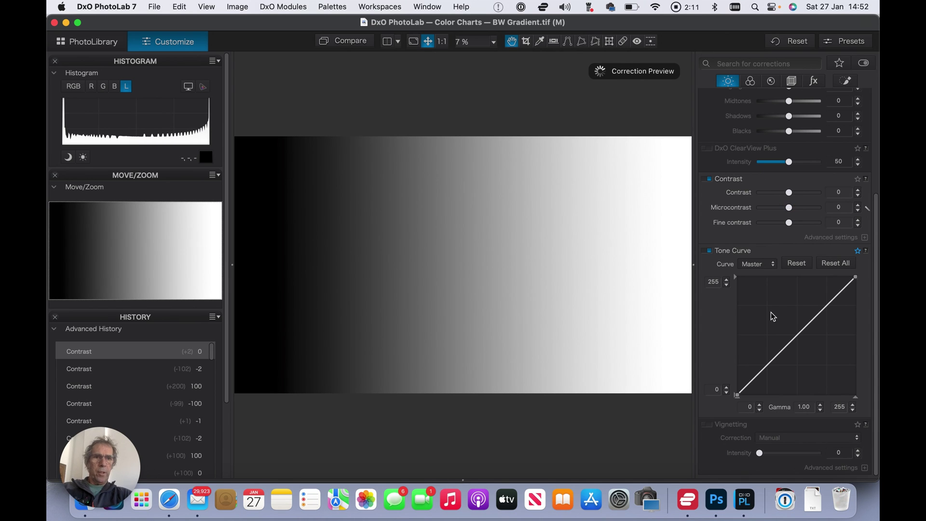
- Try the Master tone curve's black point at output 71 and at input 253, restoring it to 0 each time
{"action": "left_click", "coordinate": [773, 265]}
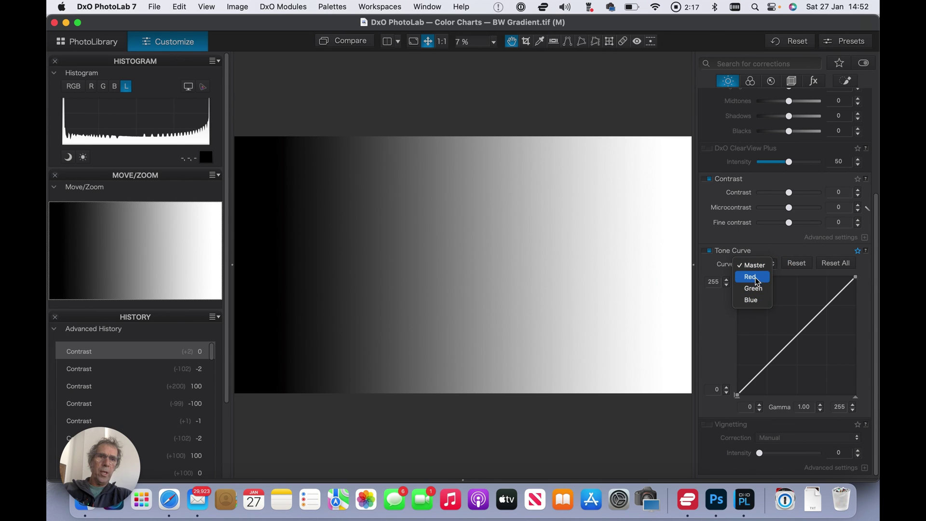
{"action": "left_click", "coordinate": [772, 247]}
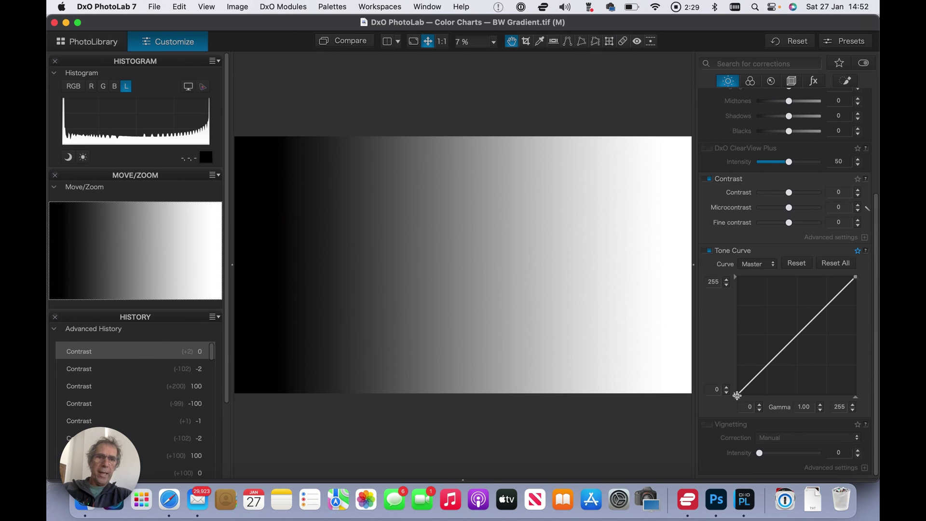
{"action": "left_click_drag", "start_coordinate": [737, 395], "coordinate": [734, 361]}
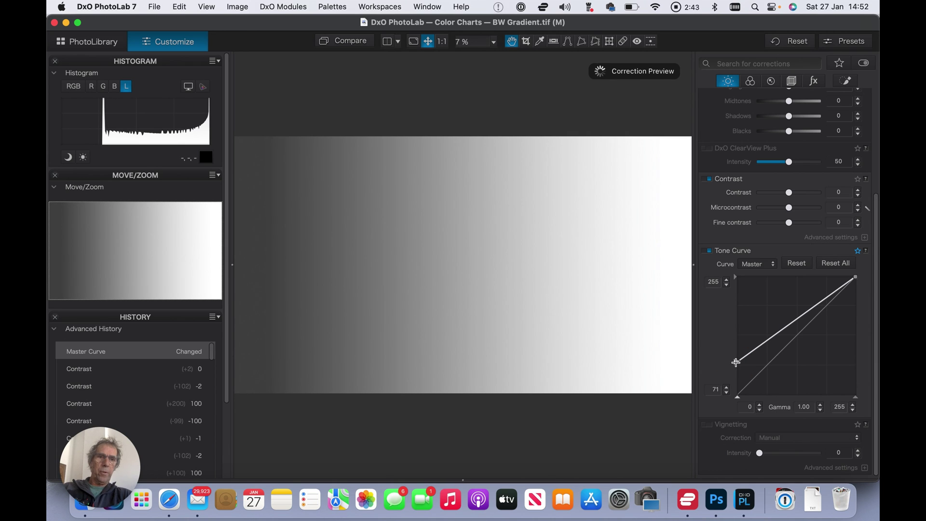
{"action": "left_click_drag", "start_coordinate": [736, 363], "coordinate": [737, 395]}
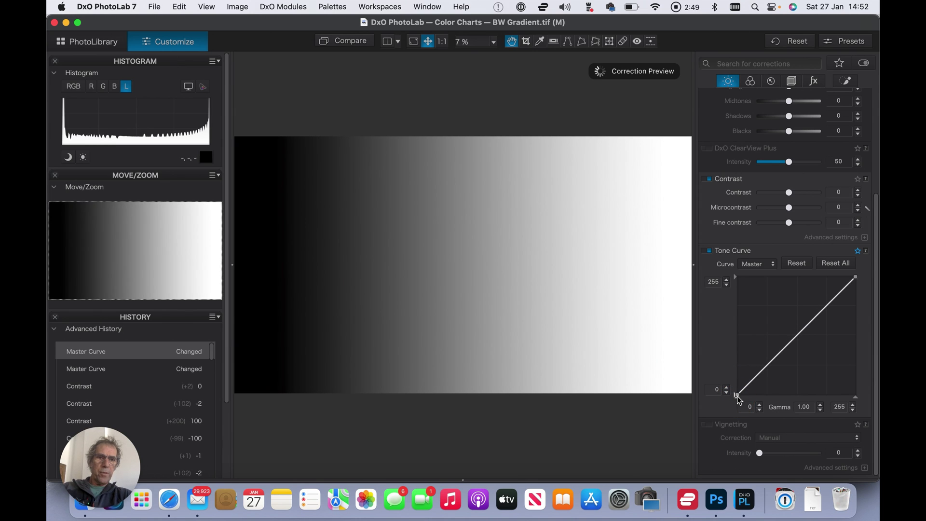
{"action": "left_click_drag", "start_coordinate": [738, 396], "coordinate": [856, 396]}
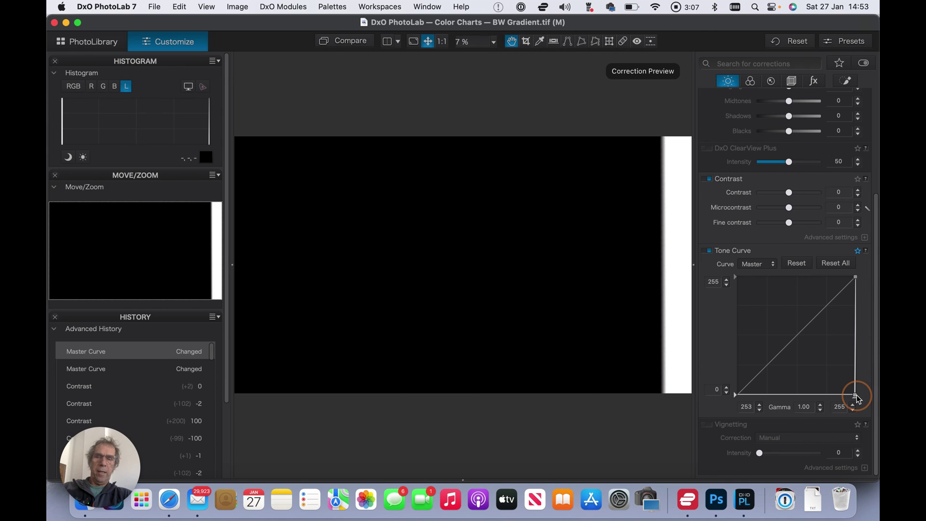
{"action": "left_click_drag", "start_coordinate": [855, 396], "coordinate": [722, 396]}
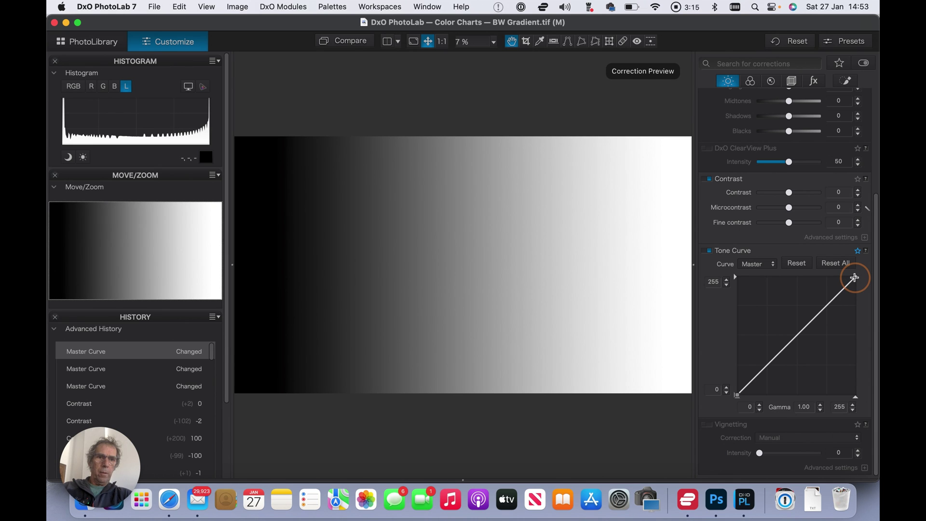
- Try the Master curve's white point at output 160 and at input 2, and restore both values to 255
{"action": "left_click_drag", "start_coordinate": [854, 277], "coordinate": [857, 321]}
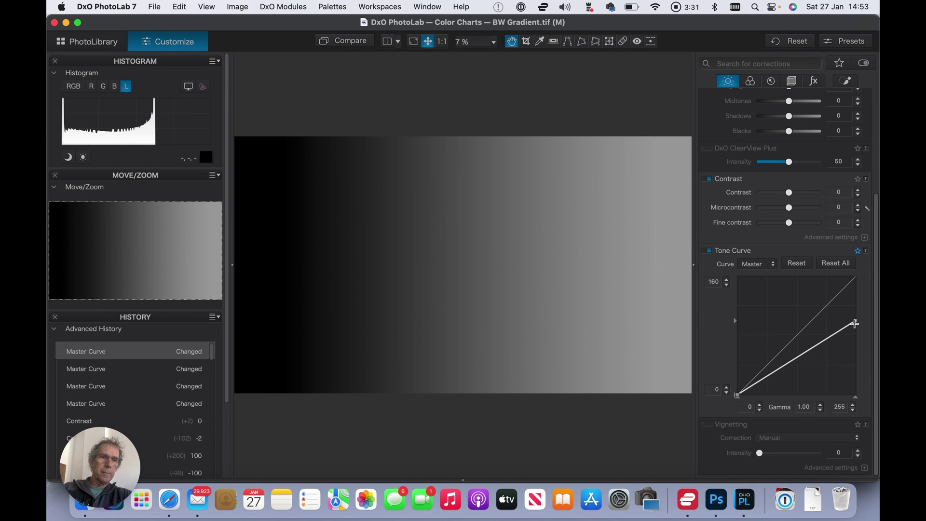
{"action": "left_click_drag", "start_coordinate": [855, 323], "coordinate": [745, 281]}
{"action": "left_click_drag", "start_coordinate": [746, 281], "coordinate": [731, 279]}
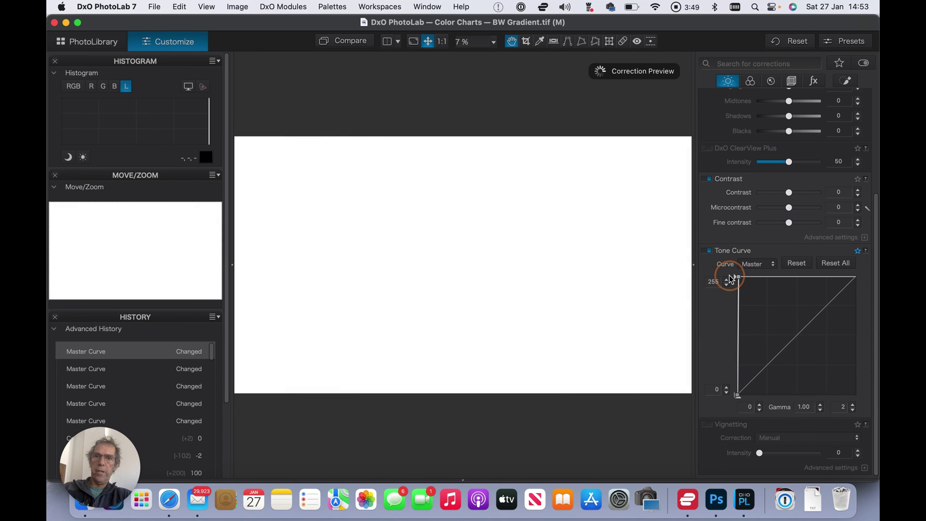
{"action": "left_click_drag", "start_coordinate": [731, 279], "coordinate": [864, 268]}
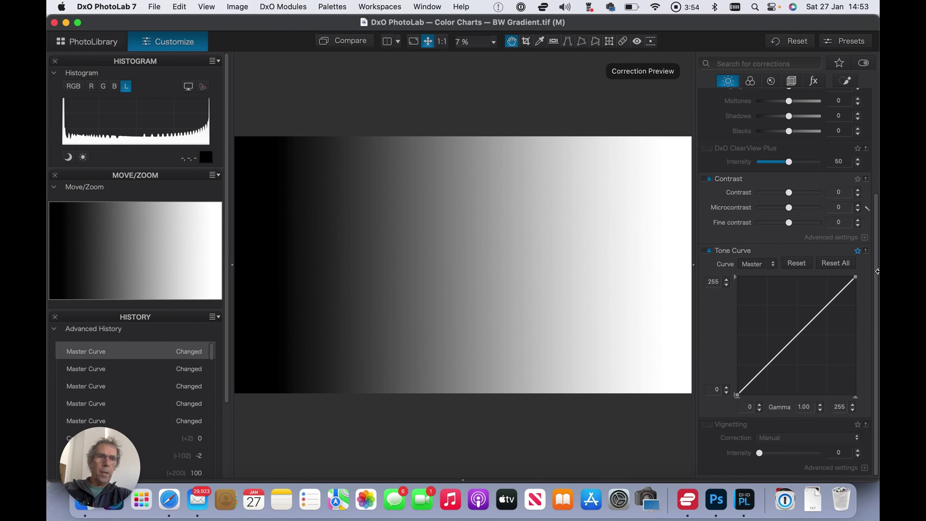
- Shape a gentle S-curve on the Master curve by slightly lowering the shadow quarter point and raising the highlight quarter point
{"action": "left_click", "coordinate": [767, 366]}
{"action": "left_click_drag", "start_coordinate": [766, 366], "coordinate": [767, 372]}
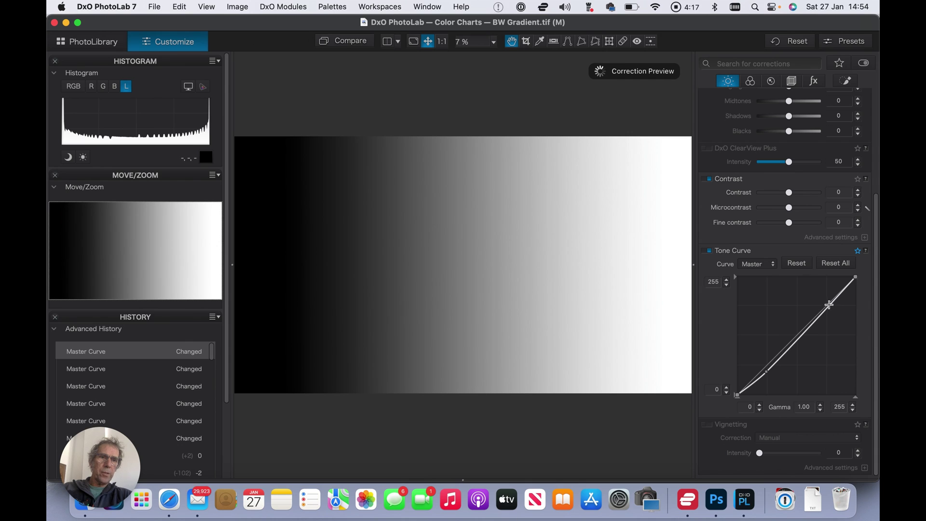
{"action": "left_click_drag", "start_coordinate": [828, 305], "coordinate": [828, 302]}
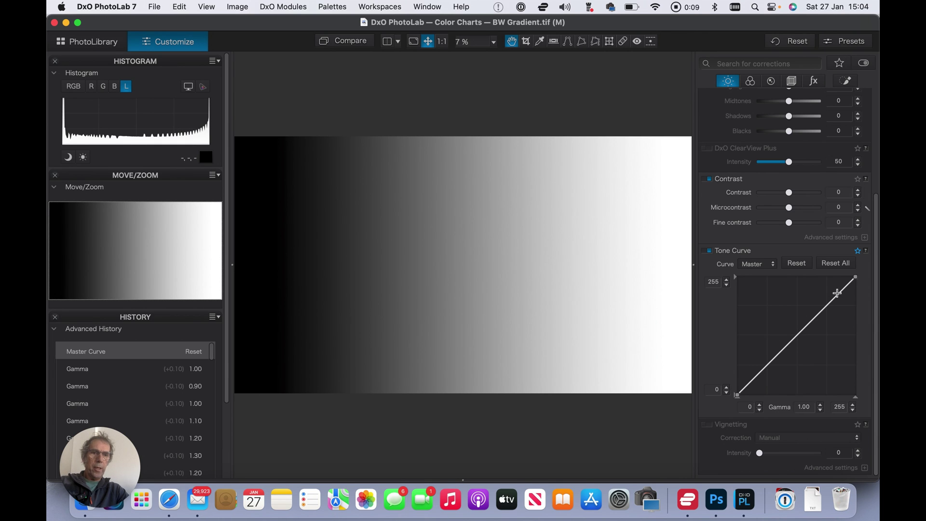
- Lower the Master tone curve's gamma to 0.60
{"action": "left_click", "coordinate": [820, 410]}
{"action": "left_click", "coordinate": [820, 410]}
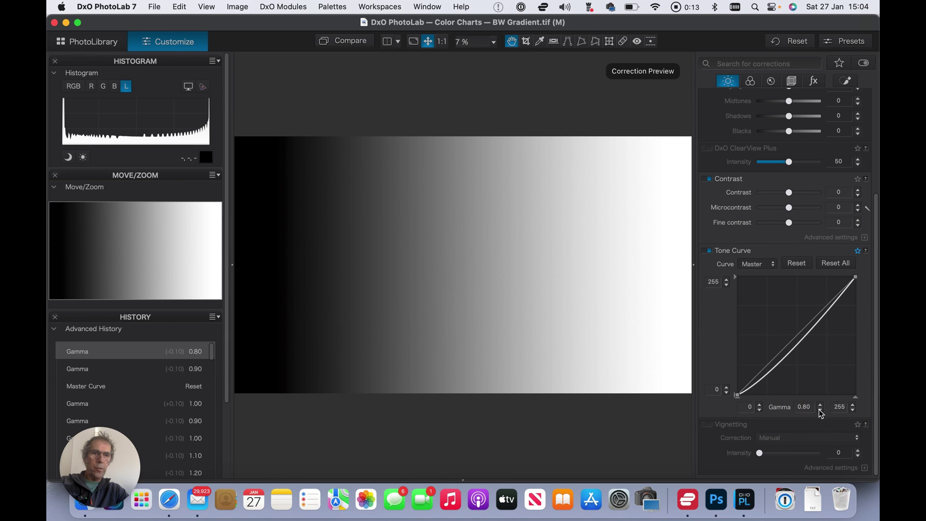
{"action": "left_click", "coordinate": [821, 410]}
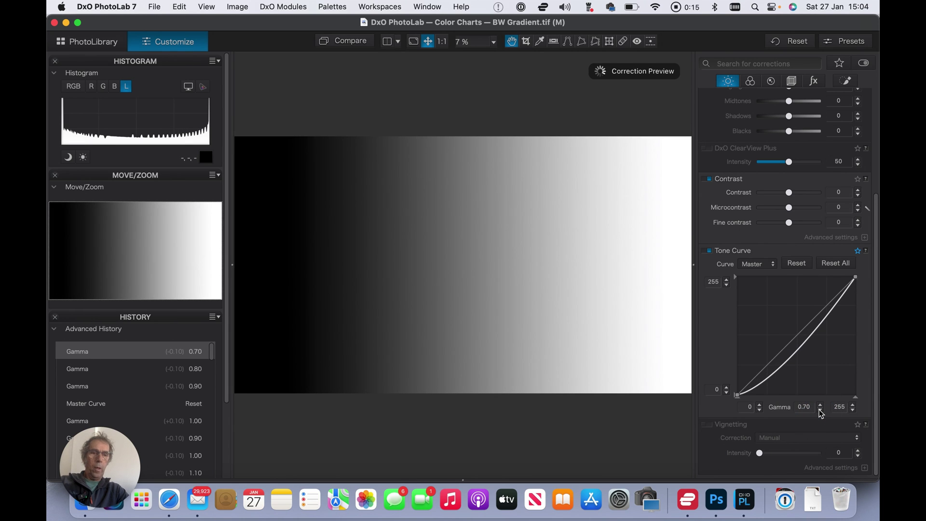
{"action": "left_click", "coordinate": [820, 411]}
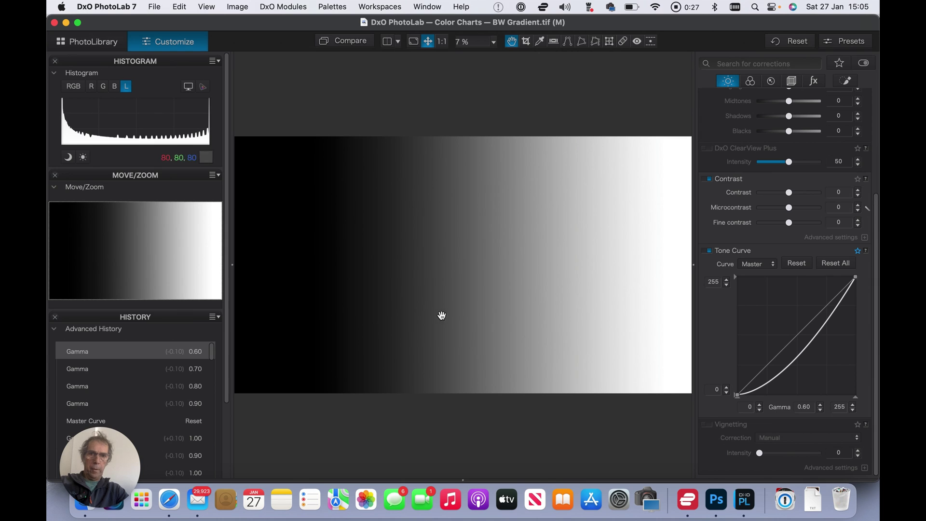
- Raise the Master tone curve's gamma to 1.60
{"action": "left_click", "coordinate": [820, 404]}
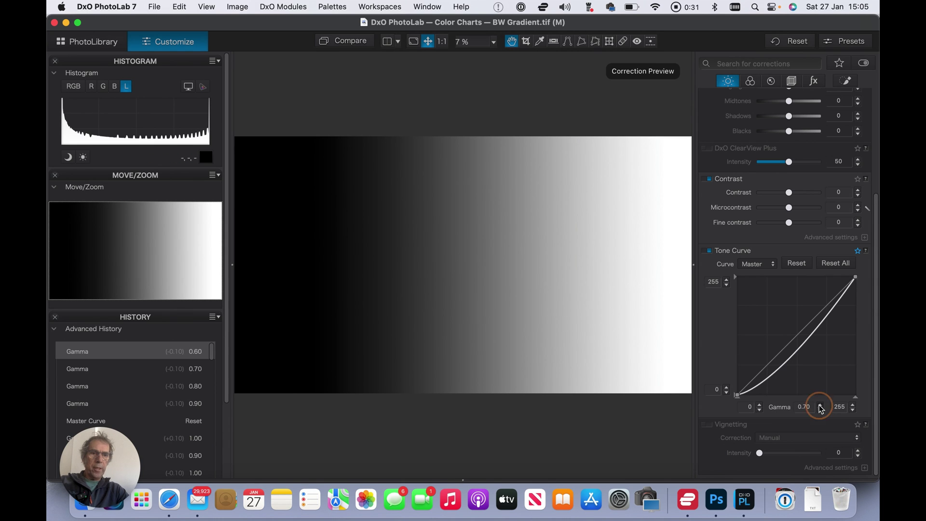
{"action": "left_click", "coordinate": [820, 404]}
{"action": "left_click", "coordinate": [820, 405]}
{"action": "left_click", "coordinate": [820, 405]}
{"action": "left_click", "coordinate": [820, 405]}
{"action": "left_click", "coordinate": [821, 405]}
{"action": "left_click", "coordinate": [820, 405]}
{"action": "left_click", "coordinate": [820, 405]}
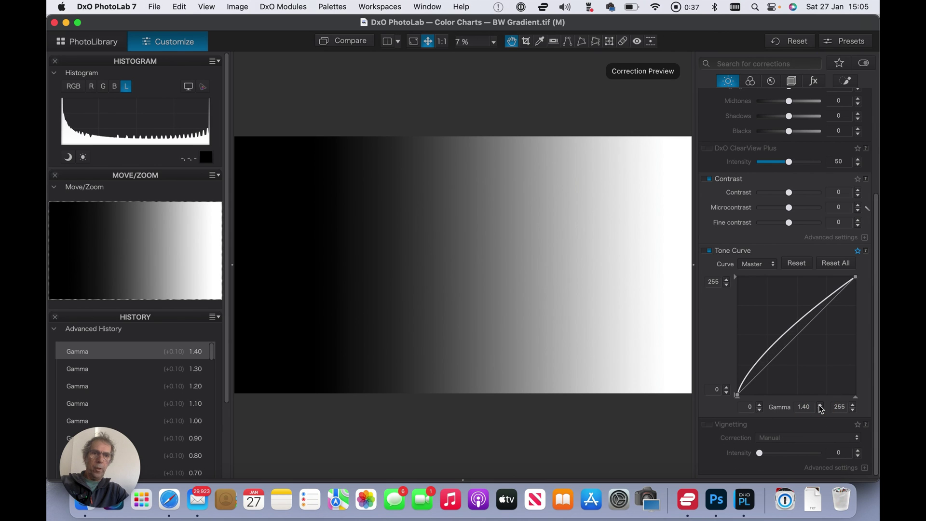
{"action": "left_click", "coordinate": [820, 405]}
{"action": "left_click", "coordinate": [820, 406]}
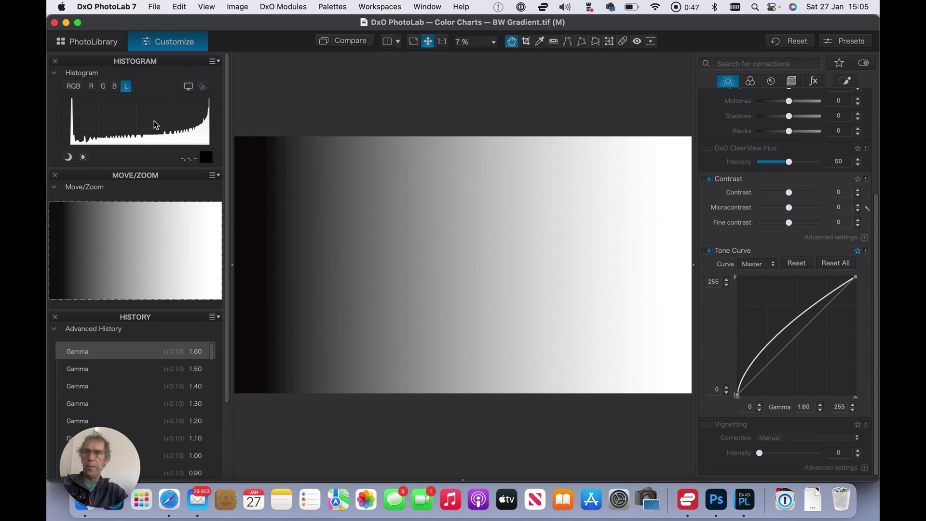
- Reduce the Master curve's gamma to 0.80 and bring it back to the neutral 1.00
{"action": "left_click", "coordinate": [820, 409]}
{"action": "left_click", "coordinate": [820, 410]}
{"action": "left_click", "coordinate": [821, 410]}
{"action": "left_click", "coordinate": [821, 412]}
{"action": "left_click", "coordinate": [821, 411]}
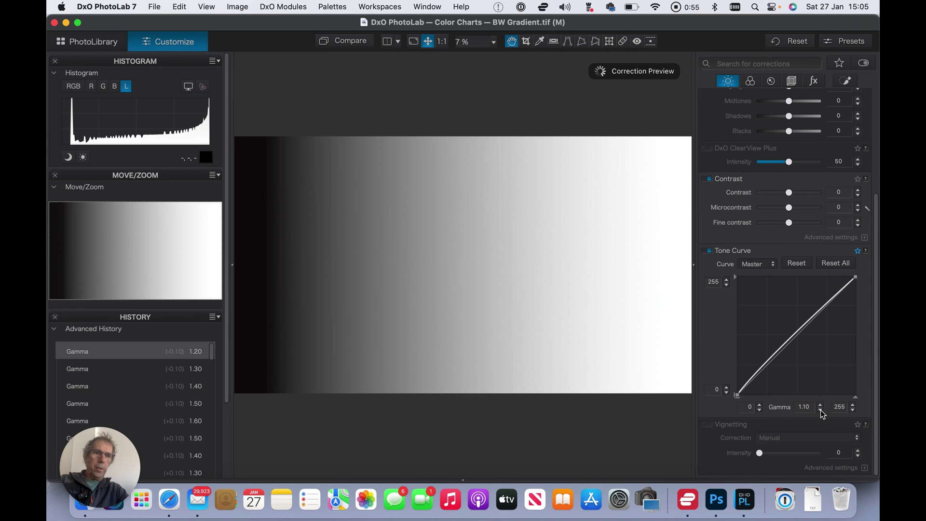
{"action": "left_click", "coordinate": [820, 410]}
{"action": "left_click", "coordinate": [820, 409]}
{"action": "left_click", "coordinate": [820, 410]}
{"action": "left_click", "coordinate": [820, 404]}
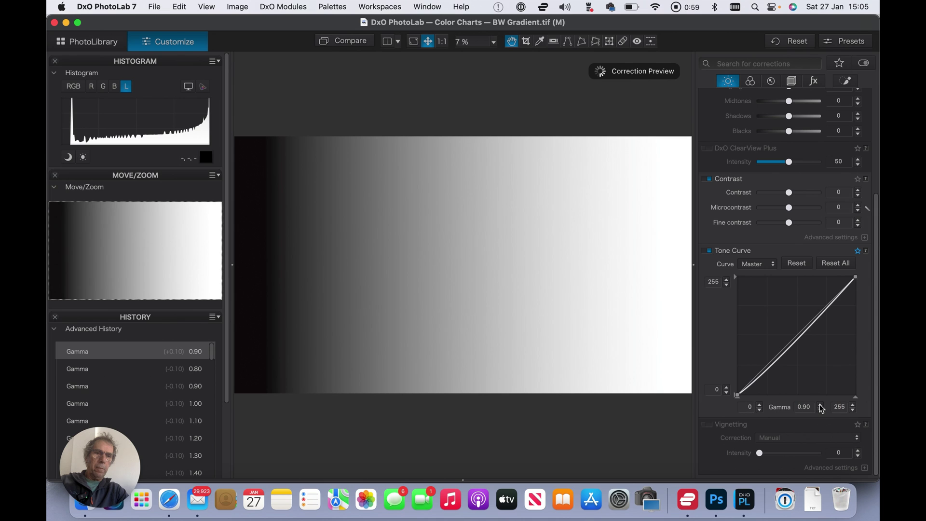
{"action": "left_click", "coordinate": [821, 405]}
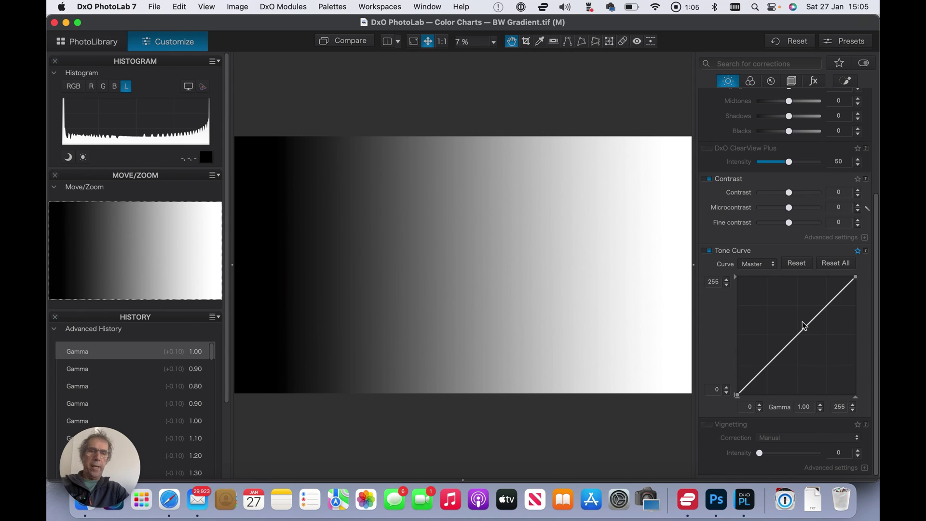
- Build a strong S-curve on the Master curve, pulling the shadow quarter point well below the diagonal and the highlight quarter point above it
{"action": "left_click", "coordinate": [766, 366]}
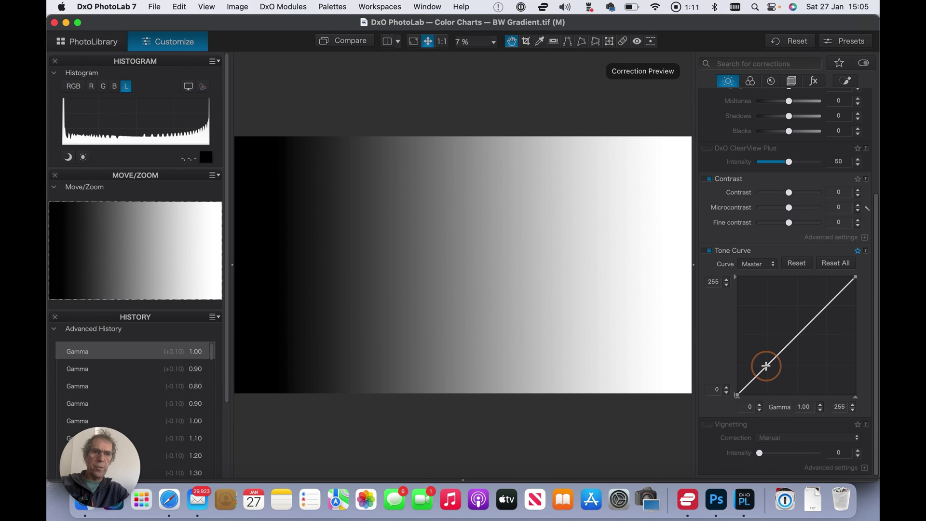
{"action": "left_click_drag", "start_coordinate": [765, 366], "coordinate": [764, 386]}
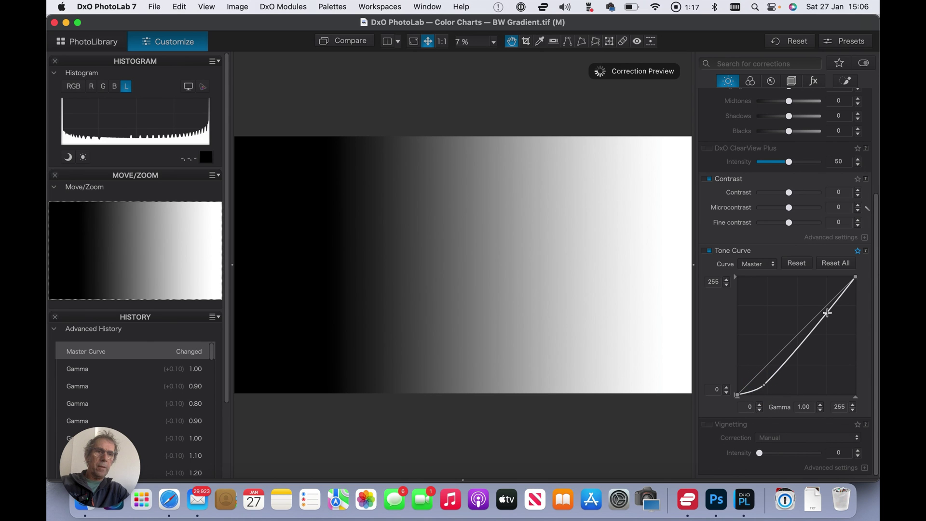
{"action": "left_click_drag", "start_coordinate": [827, 313], "coordinate": [828, 292]}
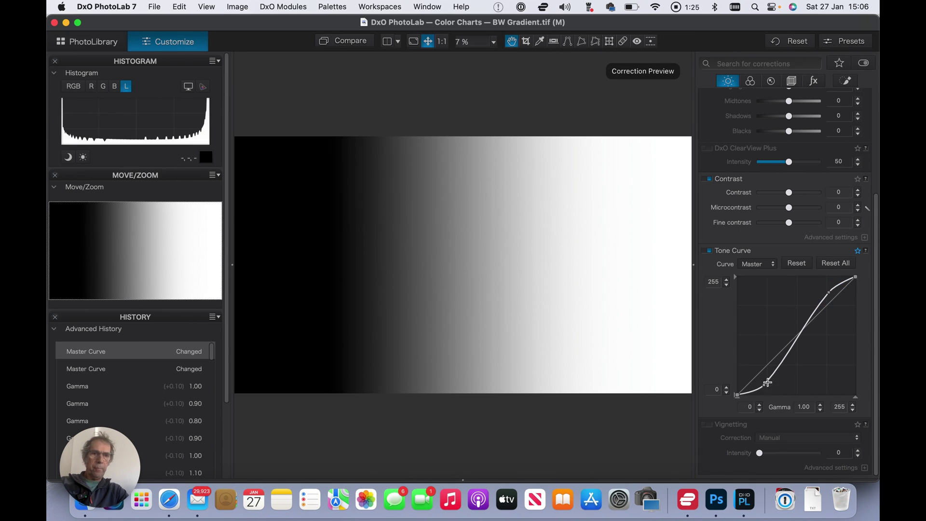
- Raise the gamma of the S-shaped Master curve to 1.50
{"action": "left_click", "coordinate": [821, 406]}
{"action": "left_click", "coordinate": [820, 406]}
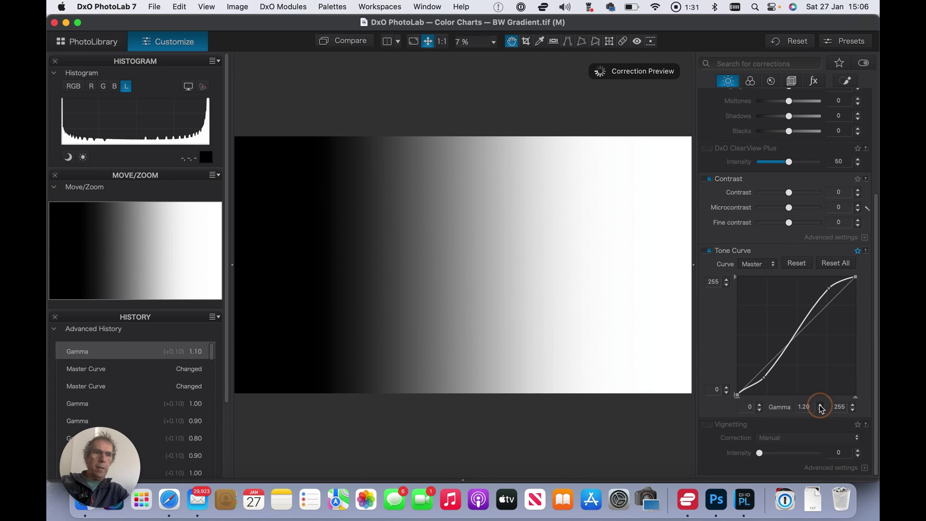
{"action": "left_click", "coordinate": [821, 407]}
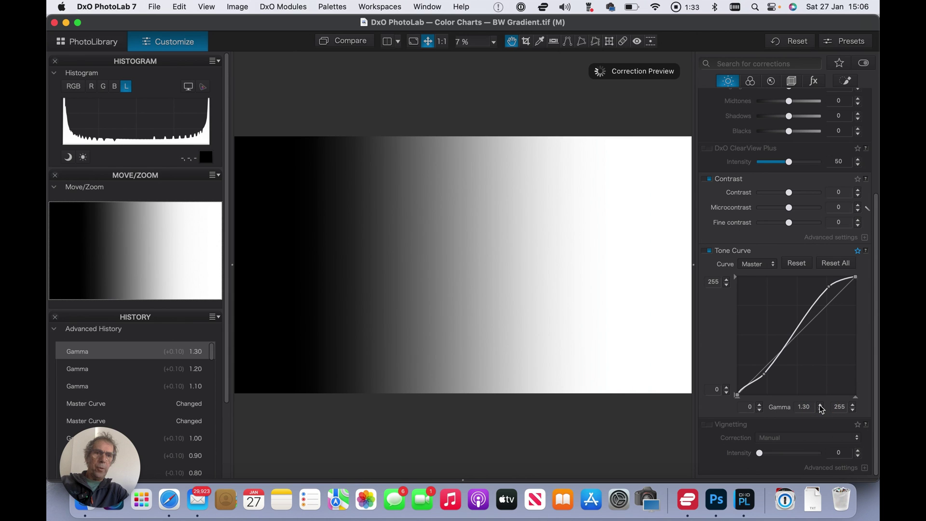
{"action": "left_click", "coordinate": [821, 406]}
{"action": "left_click", "coordinate": [820, 406]}
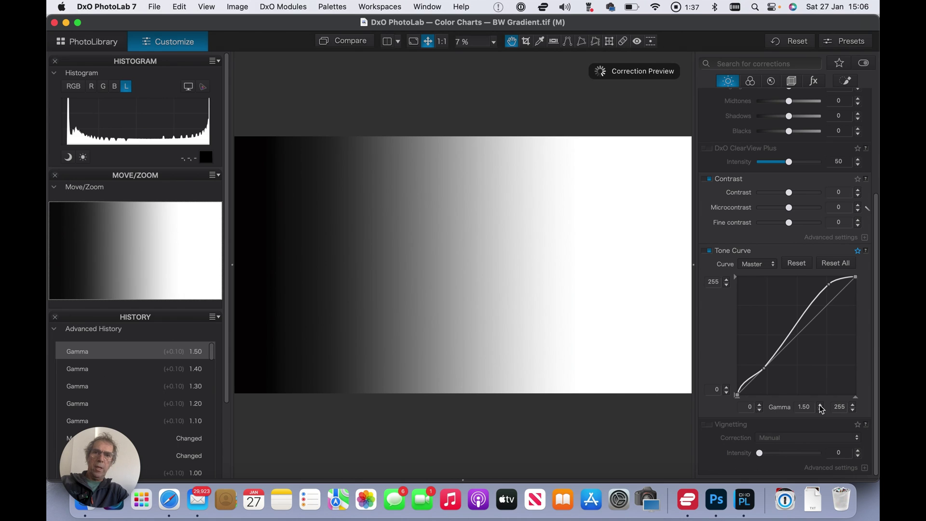
- Raise the S-shaped Master curve's gamma to 1.60 and lower it to 0.90
{"action": "left_click", "coordinate": [820, 406]}
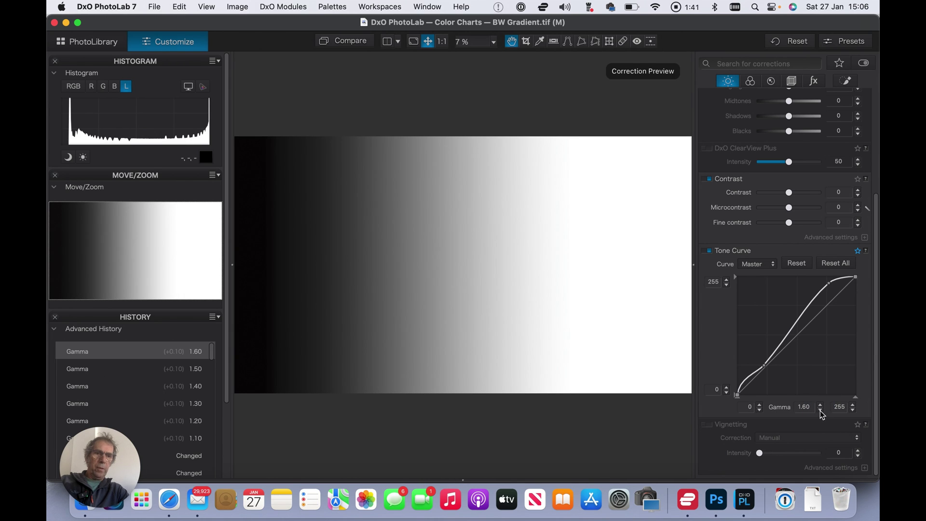
{"action": "left_click", "coordinate": [820, 410]}
{"action": "left_click", "coordinate": [820, 410]}
{"action": "left_click", "coordinate": [820, 410]}
{"action": "left_click", "coordinate": [820, 410]}
{"action": "left_click", "coordinate": [820, 410]}
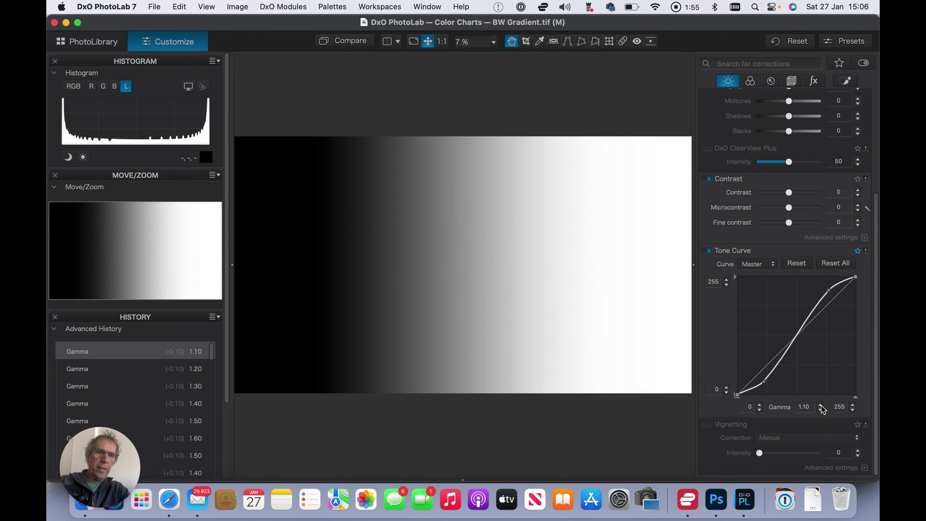
{"action": "left_click", "coordinate": [821, 409]}
{"action": "left_click", "coordinate": [821, 409]}
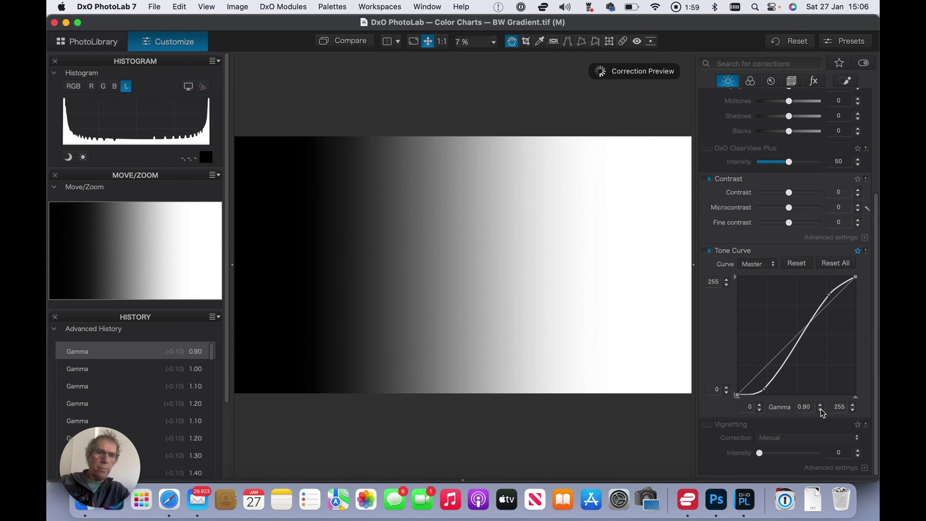
- Return the Master gamma to 1.00 and reset the Master curve to the straight diagonal
{"action": "left_click", "coordinate": [820, 405]}
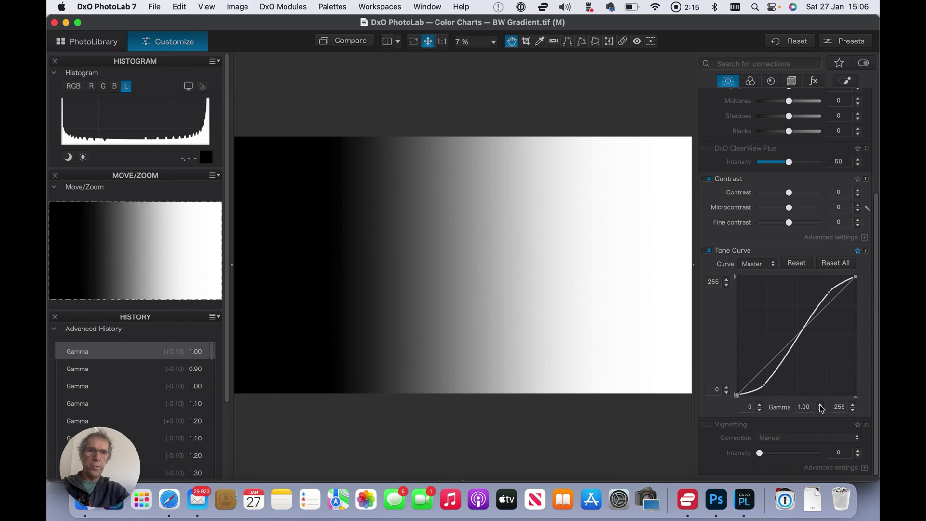
{"action": "left_click", "coordinate": [801, 264]}
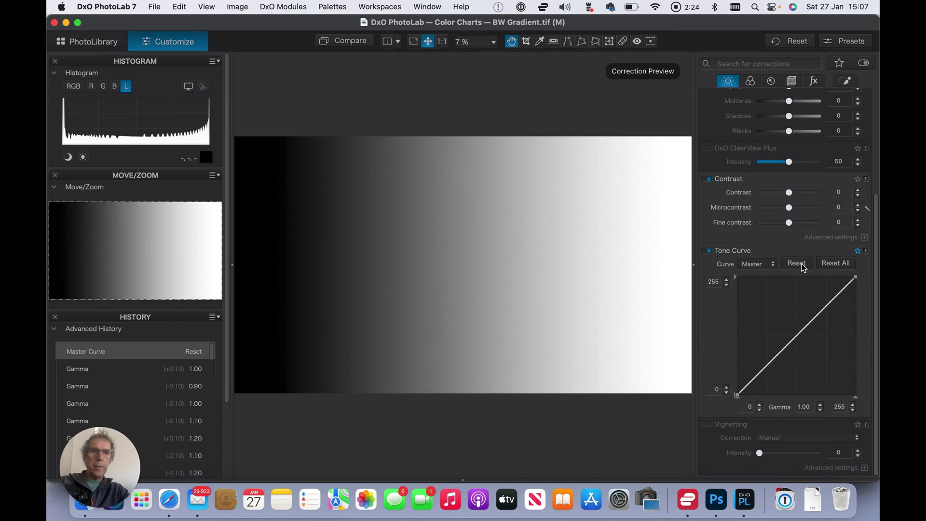
- Switch the Tone Curve to the Red channel and raise its gamma to 1.50
{"action": "left_click", "coordinate": [774, 265]}
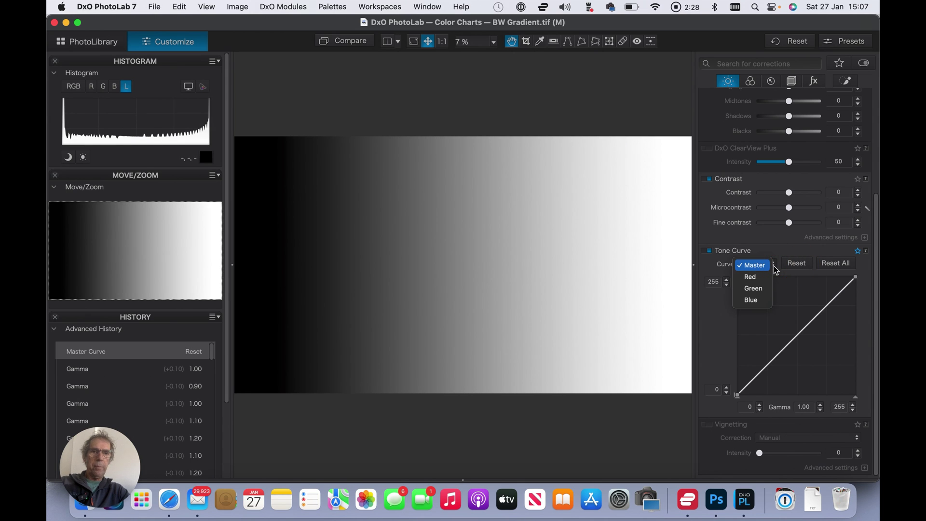
{"action": "left_click", "coordinate": [753, 277]}
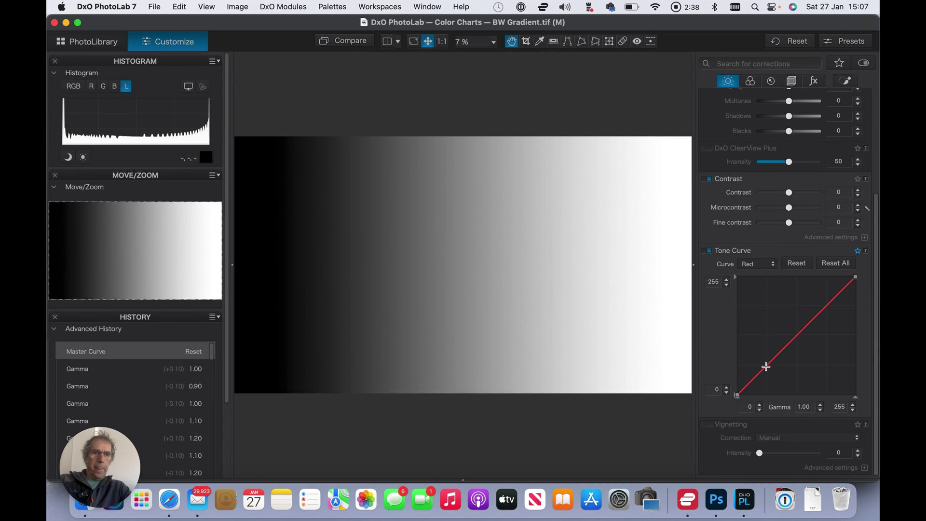
{"action": "left_click", "coordinate": [820, 405]}
{"action": "left_click", "coordinate": [820, 405]}
{"action": "left_click", "coordinate": [820, 406]}
{"action": "left_click", "coordinate": [820, 405]}
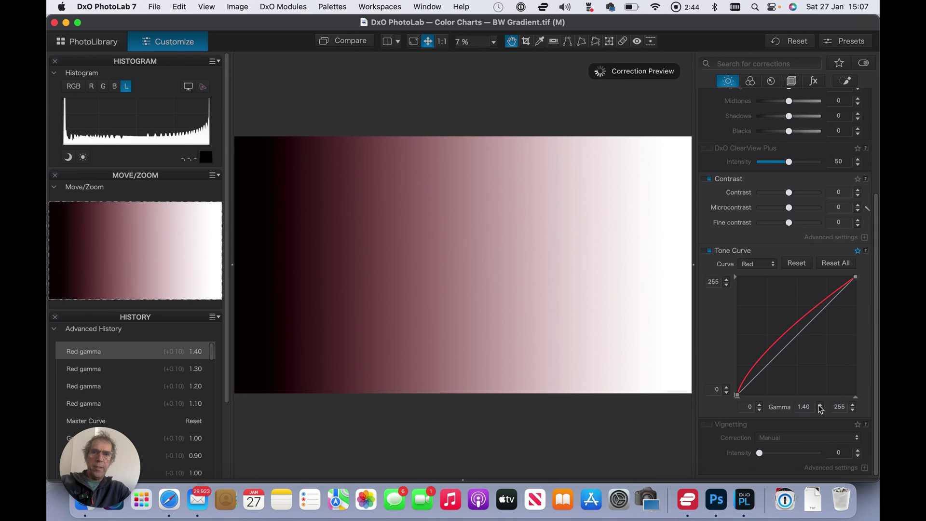
{"action": "left_click", "coordinate": [820, 405]}
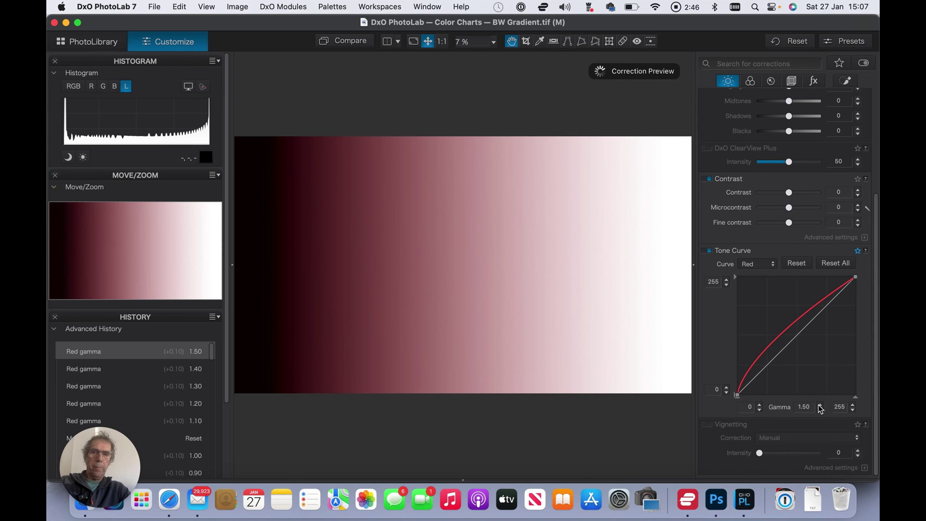
- Lower the Red channel's gamma to 0.60
{"action": "left_click", "coordinate": [820, 410]}
{"action": "left_click", "coordinate": [819, 409]}
{"action": "left_click", "coordinate": [819, 409]}
{"action": "left_click", "coordinate": [819, 408]}
{"action": "left_click", "coordinate": [820, 409]}
{"action": "left_click", "coordinate": [820, 409]}
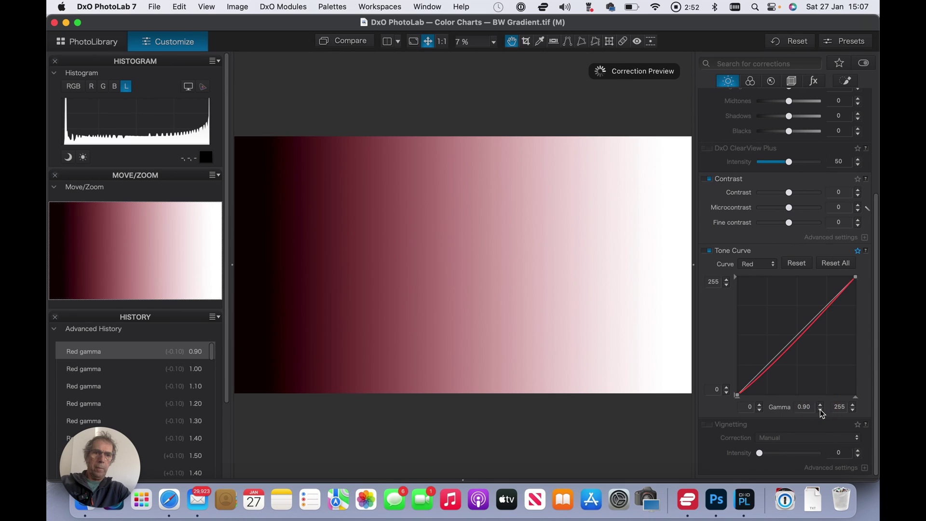
{"action": "left_click", "coordinate": [819, 408]}
{"action": "left_click", "coordinate": [820, 409]}
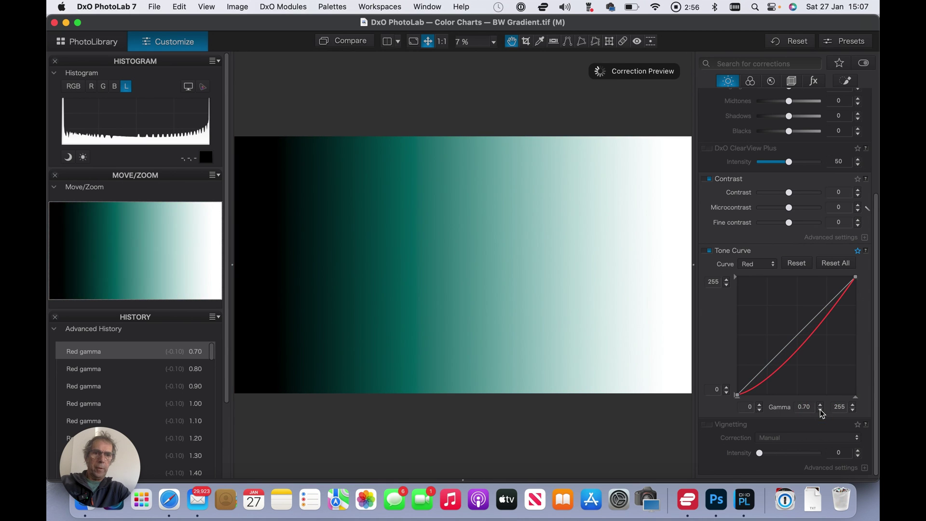
{"action": "left_click", "coordinate": [820, 409]}
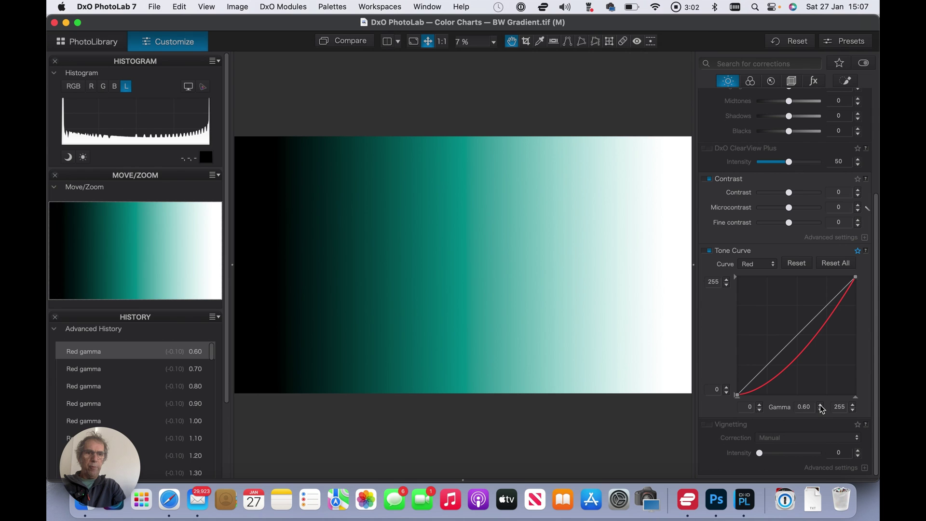
- Restore the Red gamma to 1.00 and add a control point near the middle of the red curve
{"action": "left_click", "coordinate": [820, 405]}
{"action": "left_click", "coordinate": [820, 405]}
{"action": "left_click", "coordinate": [820, 404]}
{"action": "left_click", "coordinate": [820, 404]}
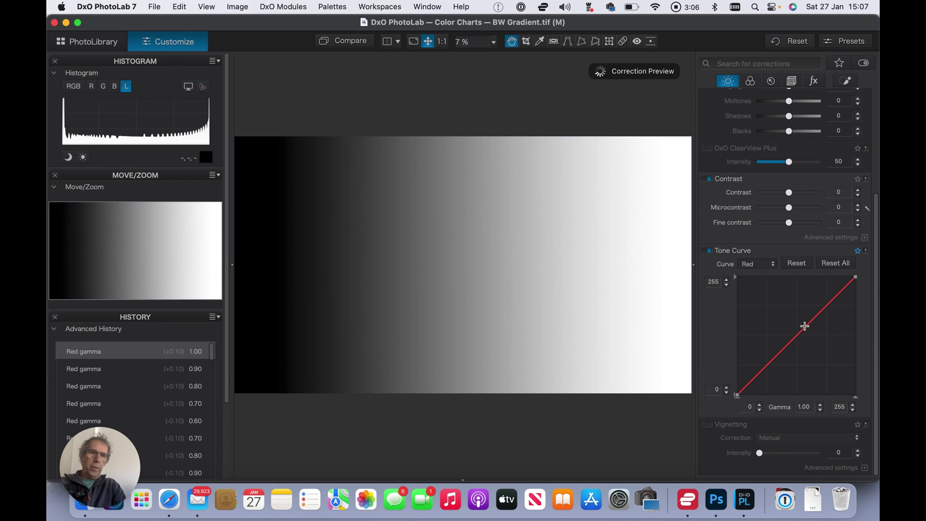
{"action": "mouse_move", "coordinate": [792, 339]}
{"action": "left_mouse_down"}
{"action": "mouse_move", "coordinate": [788, 326]}
{"action": "mouse_move", "coordinate": [799, 349]}
{"action": "mouse_move", "coordinate": [793, 338]}
{"action": "left_mouse_up"}
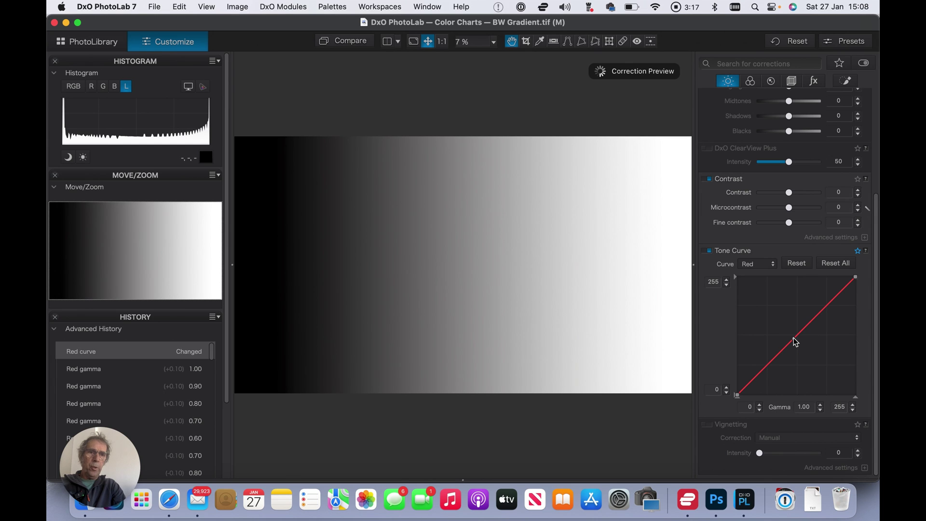
- On the Green curve, add shadow and highlight quarter points, pulling the highlight point above the diagonal and back close to it
{"action": "left_click", "coordinate": [774, 265]}
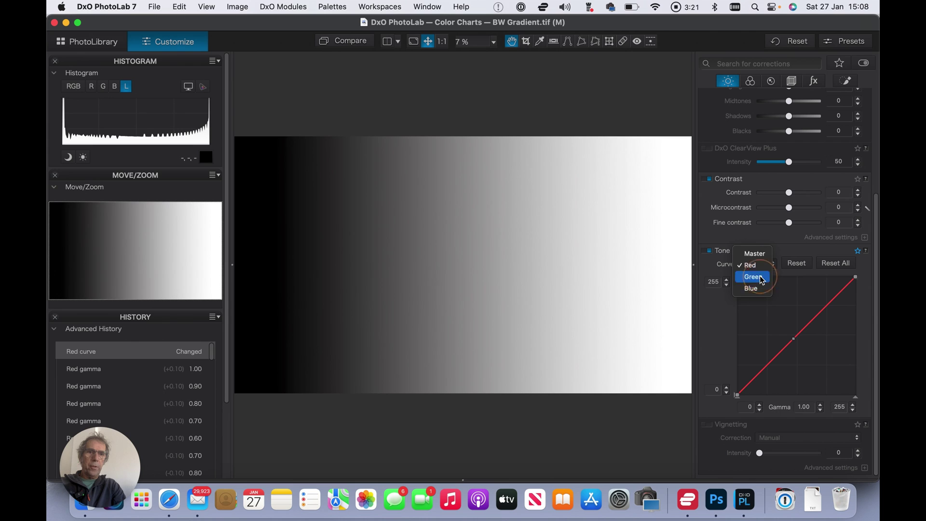
{"action": "left_click", "coordinate": [761, 278]}
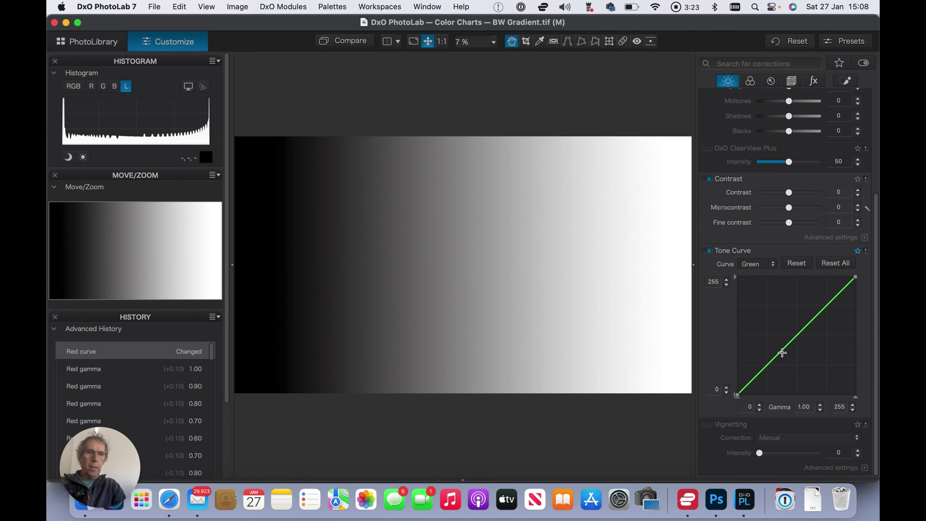
{"action": "mouse_move", "coordinate": [767, 365]}
{"action": "left_mouse_down"}
{"action": "mouse_move", "coordinate": [762, 352]}
{"action": "mouse_move", "coordinate": [772, 362]}
{"action": "left_mouse_up"}
{"action": "left_click_drag", "start_coordinate": [828, 304], "coordinate": [829, 288]}
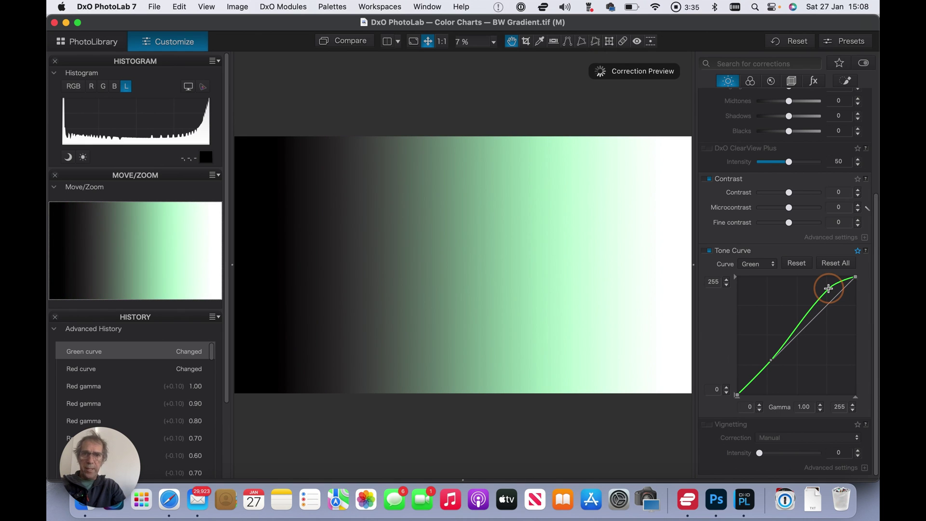
{"action": "left_click_drag", "start_coordinate": [828, 289], "coordinate": [834, 300]}
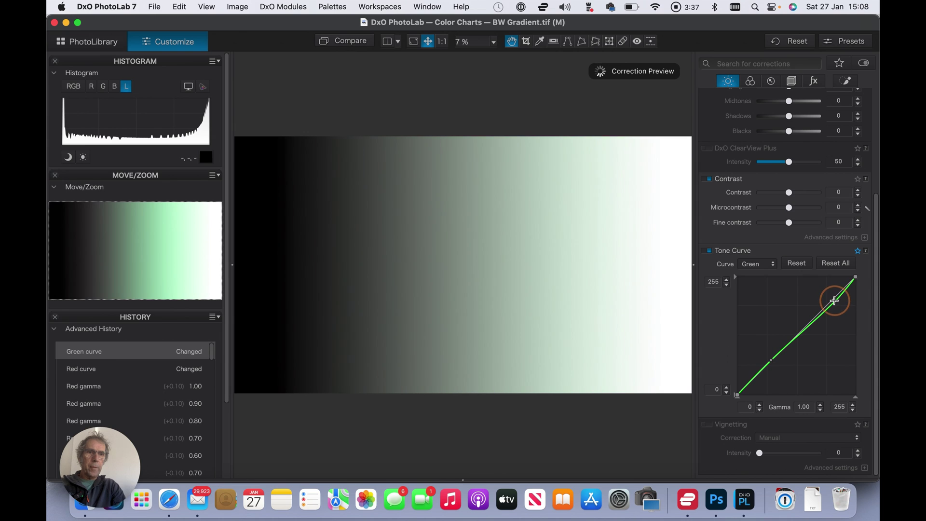
- Raise the Green channel's gamma in 0.10 increments to 2.30
{"action": "left_click", "coordinate": [820, 404]}
{"action": "left_click", "coordinate": [820, 403]}
{"action": "left_click", "coordinate": [820, 403]}
{"action": "left_click", "coordinate": [819, 403]}
{"action": "left_click", "coordinate": [820, 403]}
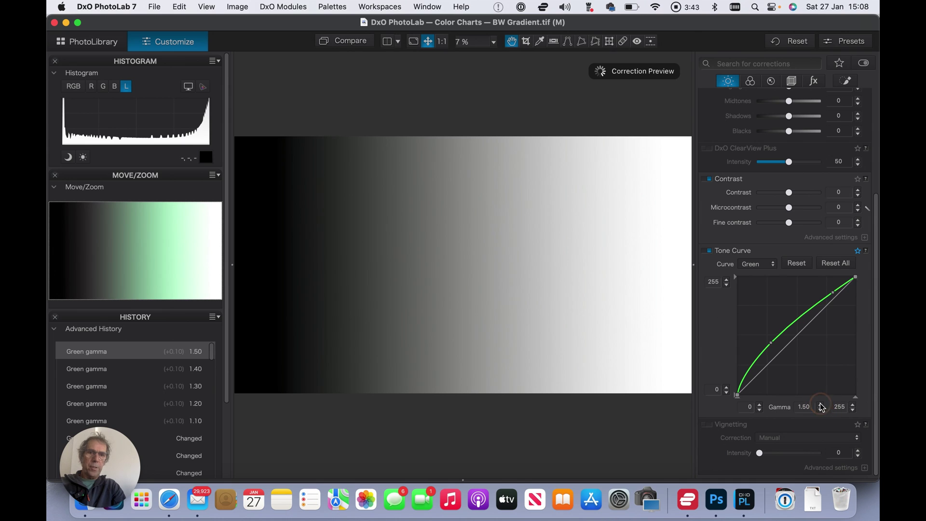
{"action": "left_click", "coordinate": [820, 403]}
{"action": "left_click", "coordinate": [819, 403]}
{"action": "left_click", "coordinate": [819, 403]}
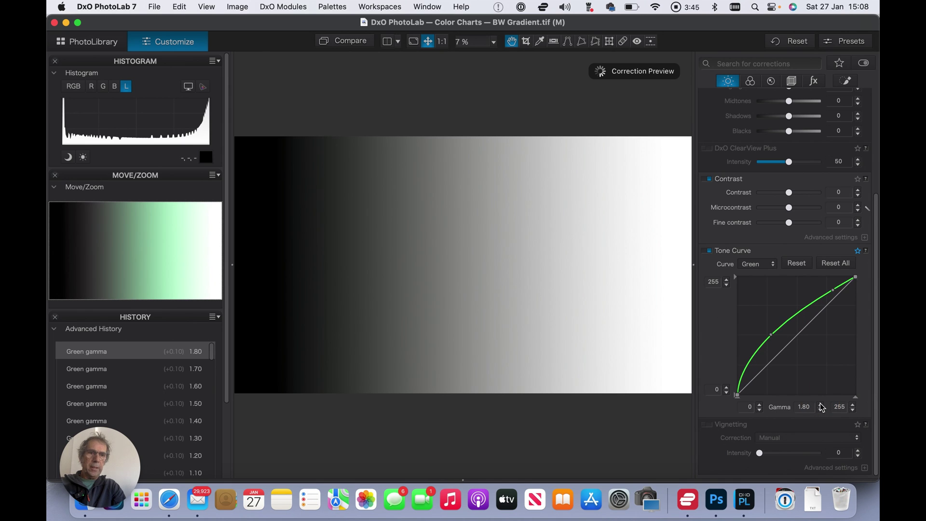
{"action": "left_click", "coordinate": [819, 403]}
{"action": "left_click", "coordinate": [819, 404]}
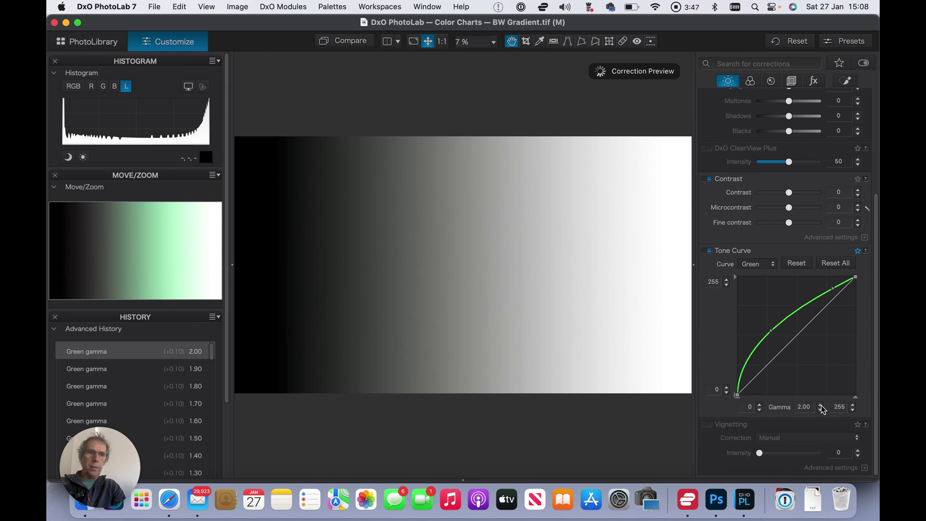
{"action": "left_click", "coordinate": [820, 404]}
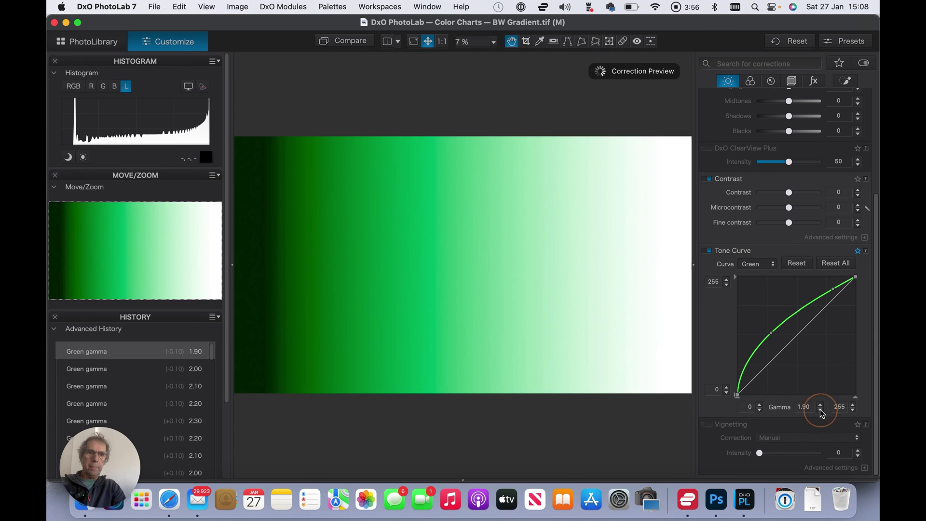
- Bring the Green channel's gamma back down to the neutral 1.00
{"action": "left_click", "coordinate": [820, 409]}
{"action": "left_click", "coordinate": [820, 410]}
{"action": "left_click", "coordinate": [820, 410]}
{"action": "left_click", "coordinate": [820, 409]}
{"action": "left_click", "coordinate": [820, 409]}
{"action": "left_click", "coordinate": [820, 410]}
{"action": "left_click", "coordinate": [820, 410]}
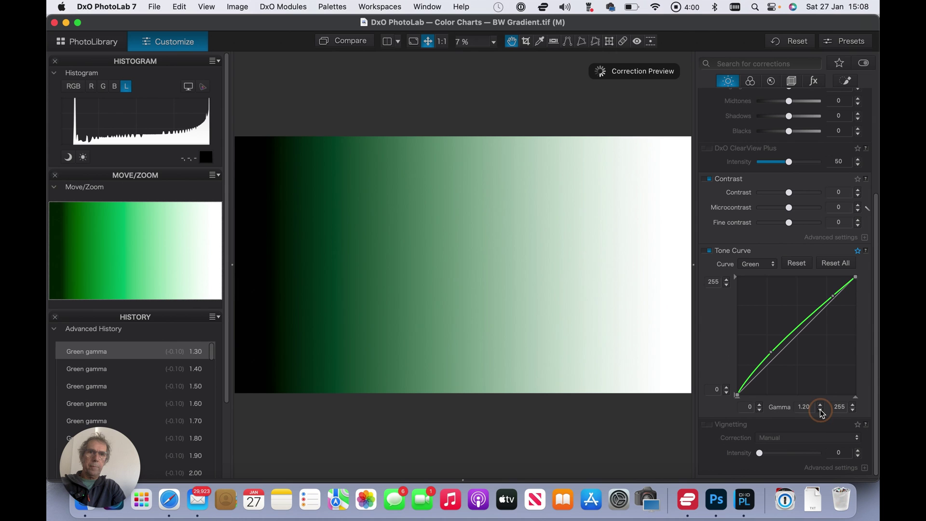
{"action": "left_click", "coordinate": [820, 410]}
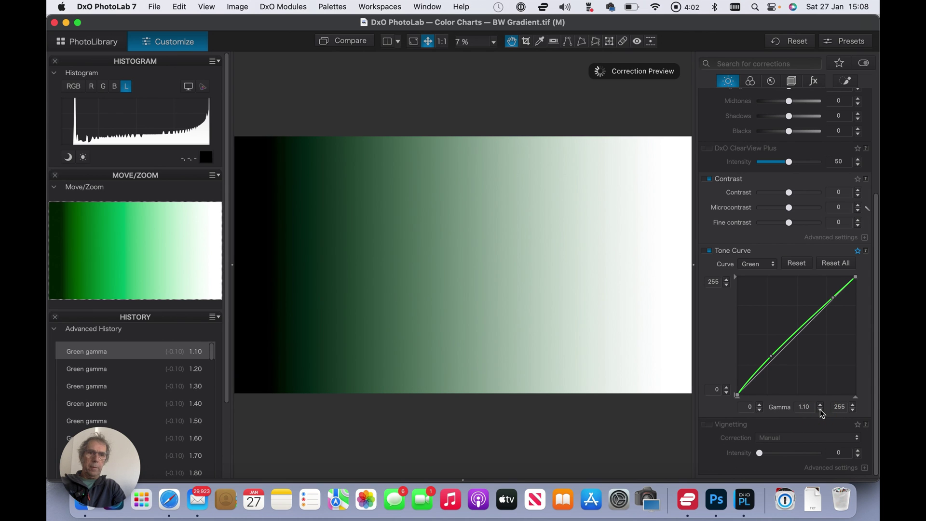
{"action": "left_click", "coordinate": [821, 410]}
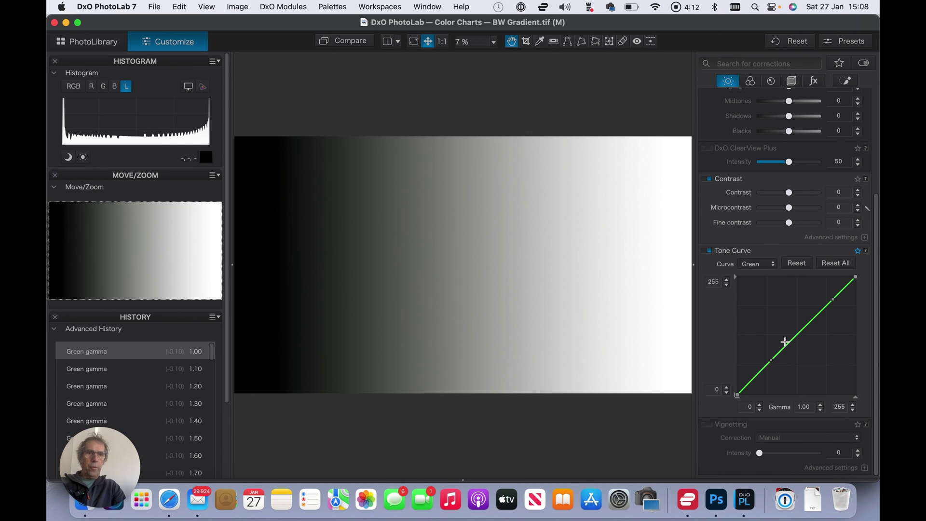
- Lower the Green channel's gamma to 0.50
{"action": "left_click", "coordinate": [820, 410]}
{"action": "left_click", "coordinate": [820, 409]}
{"action": "left_click", "coordinate": [819, 409]}
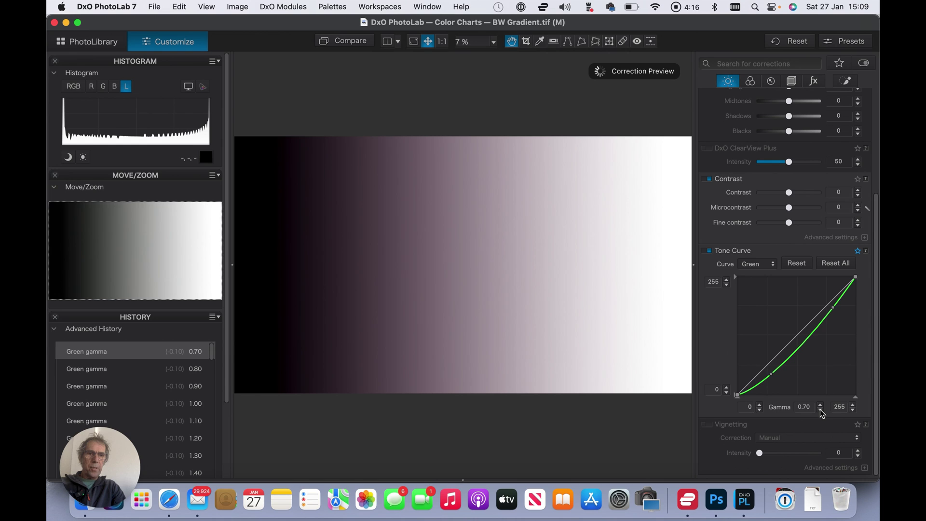
{"action": "left_click", "coordinate": [820, 409]}
{"action": "left_click", "coordinate": [820, 409]}
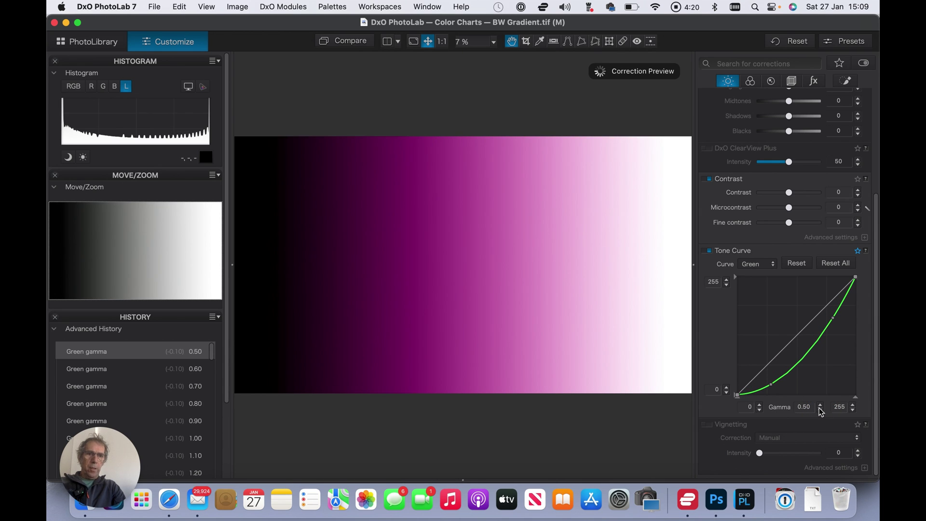
- Raise the Green channel's gamma to 1.10
{"action": "left_click", "coordinate": [820, 405]}
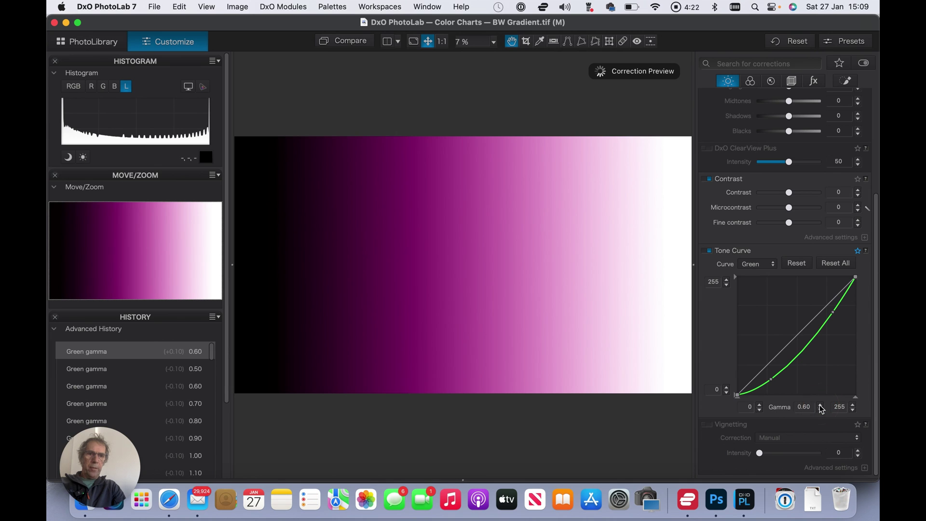
{"action": "left_click", "coordinate": [820, 405]}
{"action": "left_click", "coordinate": [821, 405]}
{"action": "left_click", "coordinate": [821, 405]}
{"action": "left_click", "coordinate": [820, 405]}
{"action": "left_click", "coordinate": [821, 405]}
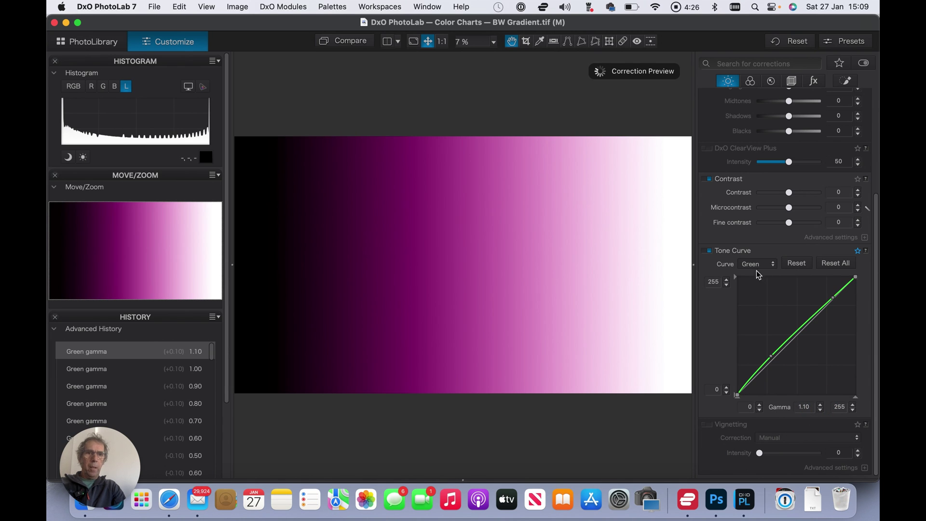
- Reset the Green curve to its default straight line
{"action": "left_click", "coordinate": [774, 269]}
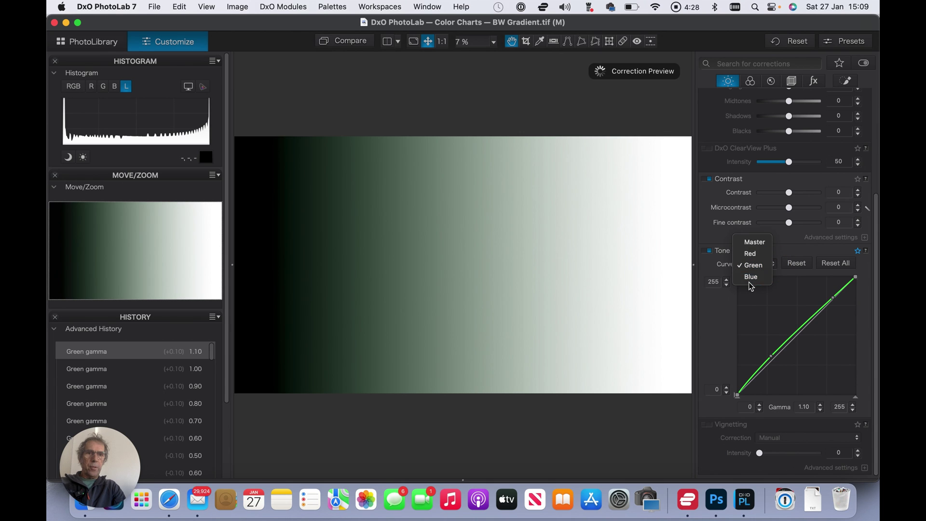
{"action": "left_click", "coordinate": [800, 266]}
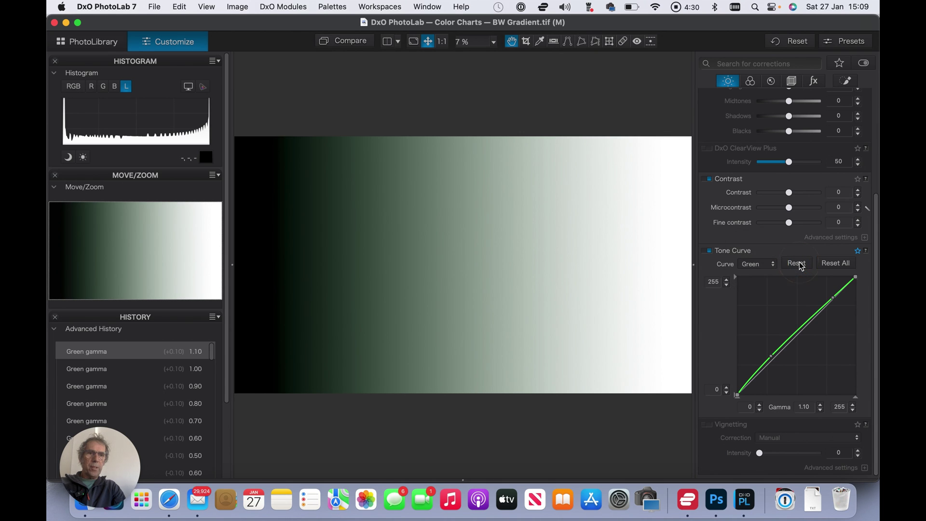
{"action": "left_click", "coordinate": [800, 265]}
- Switch the Tone Curve to the Blue channel and raise its gamma to 1.60
{"action": "left_click", "coordinate": [769, 268]}
{"action": "left_click", "coordinate": [755, 277]}
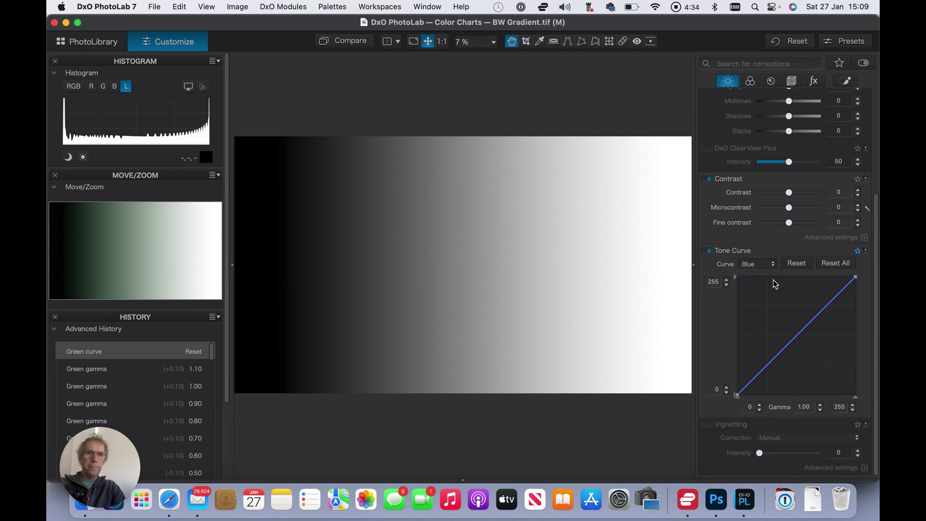
{"action": "left_click", "coordinate": [820, 404]}
{"action": "left_click", "coordinate": [822, 408]}
{"action": "left_click", "coordinate": [819, 405]}
{"action": "left_click", "coordinate": [820, 405]}
{"action": "left_click", "coordinate": [820, 404]}
{"action": "left_click", "coordinate": [820, 405]}
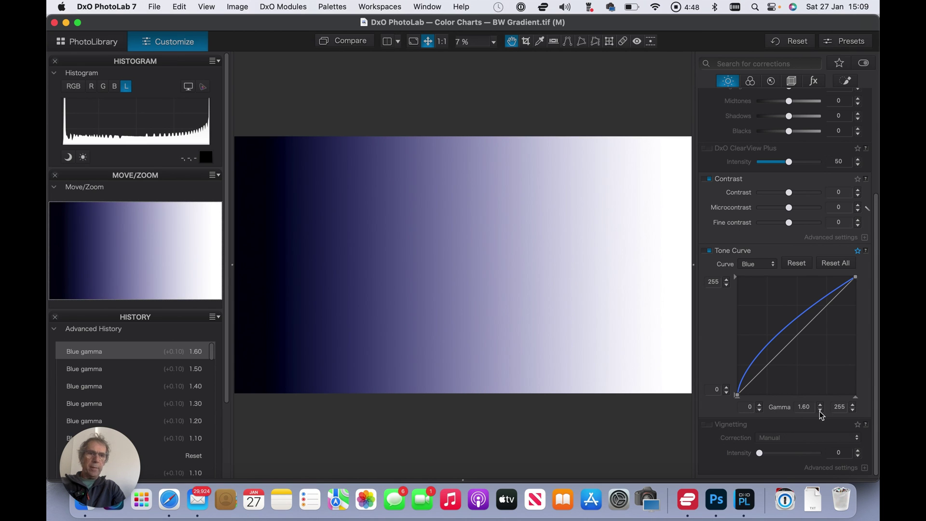
- Lower the Blue channel's gamma to 0.80
{"action": "left_click", "coordinate": [820, 410]}
{"action": "left_click", "coordinate": [820, 410]}
{"action": "left_click", "coordinate": [820, 411]}
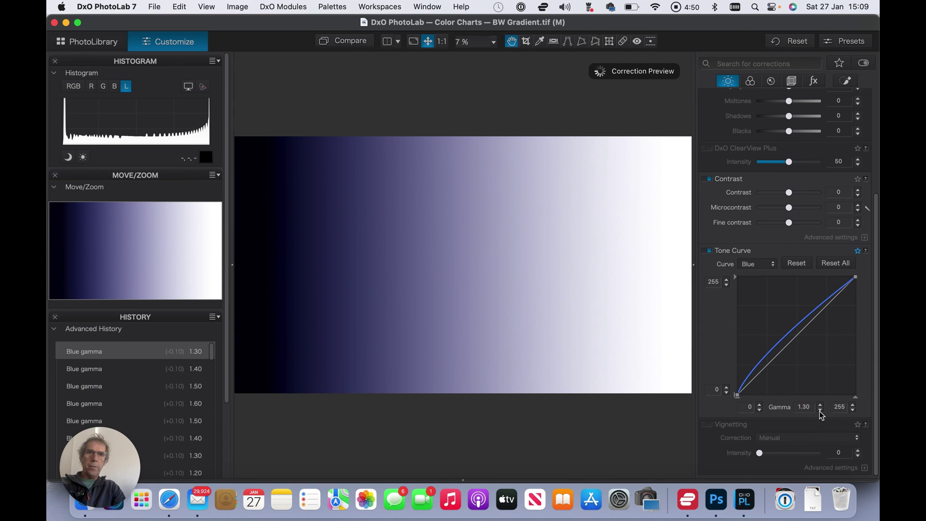
{"action": "left_click", "coordinate": [820, 411]}
{"action": "left_click", "coordinate": [820, 411]}
{"action": "left_click", "coordinate": [820, 411]}
{"action": "left_click", "coordinate": [820, 411]}
{"action": "left_click", "coordinate": [820, 411]}
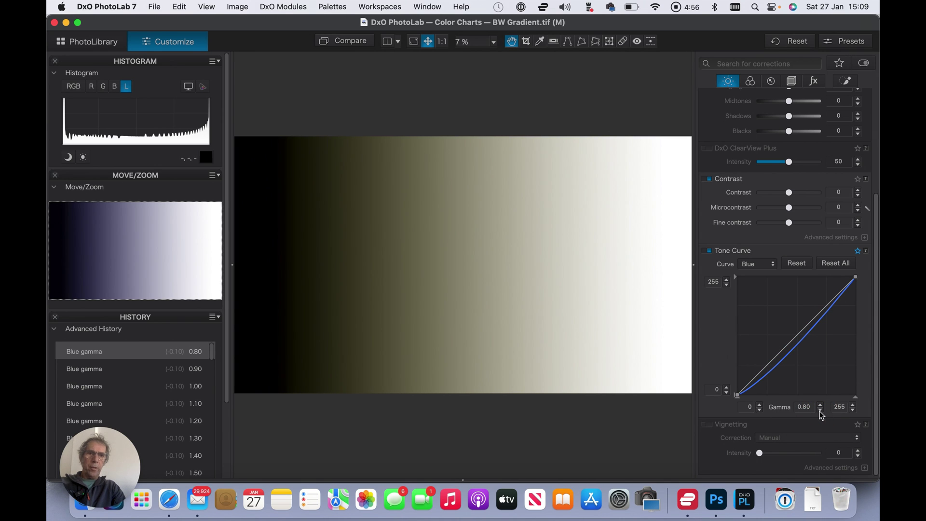
- Lower the Blue channel's gamma to 0.60, then bring it back up to 1.00
{"action": "left_click", "coordinate": [819, 411]}
{"action": "left_click", "coordinate": [820, 411]}
{"action": "left_click", "coordinate": [819, 404]}
{"action": "left_click", "coordinate": [820, 404]}
{"action": "left_click", "coordinate": [820, 405]}
{"action": "left_click", "coordinate": [820, 404]}
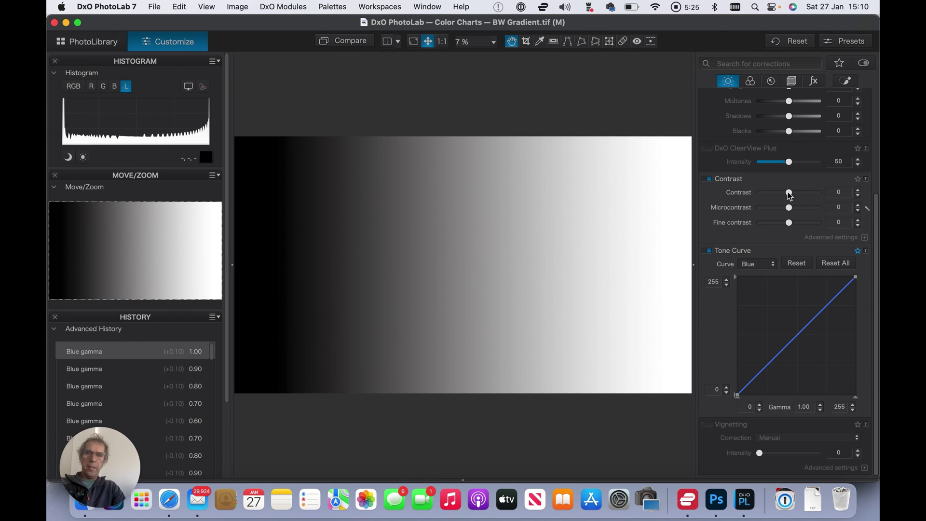
- Raise the gradient's Contrast to 45 and then further to 74
{"action": "left_click_drag", "start_coordinate": [790, 196], "coordinate": [803, 195]}
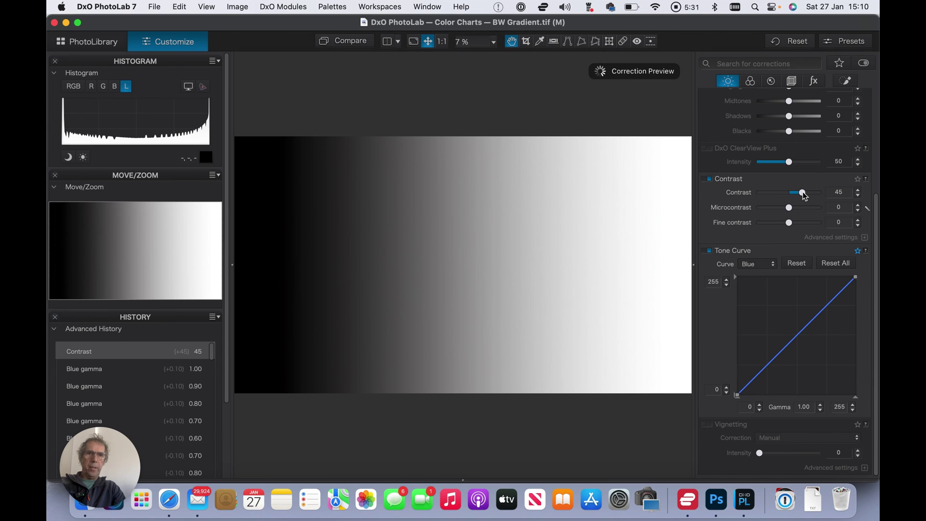
{"action": "left_click_drag", "start_coordinate": [803, 192], "coordinate": [811, 195]}
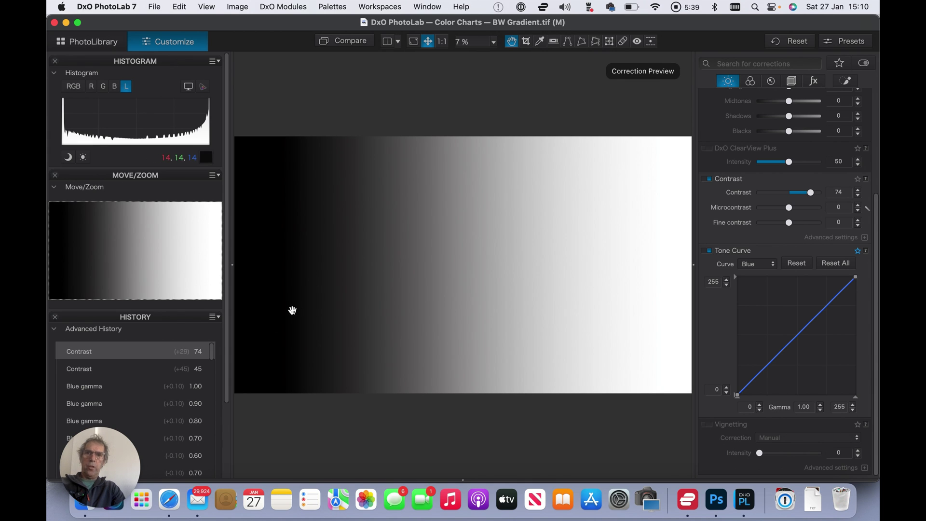
- Switch the Tone Curve to Master, raise a shadow point and pull a highlight point below the line, easing it back to the diagonal
{"action": "left_click", "coordinate": [759, 374]}
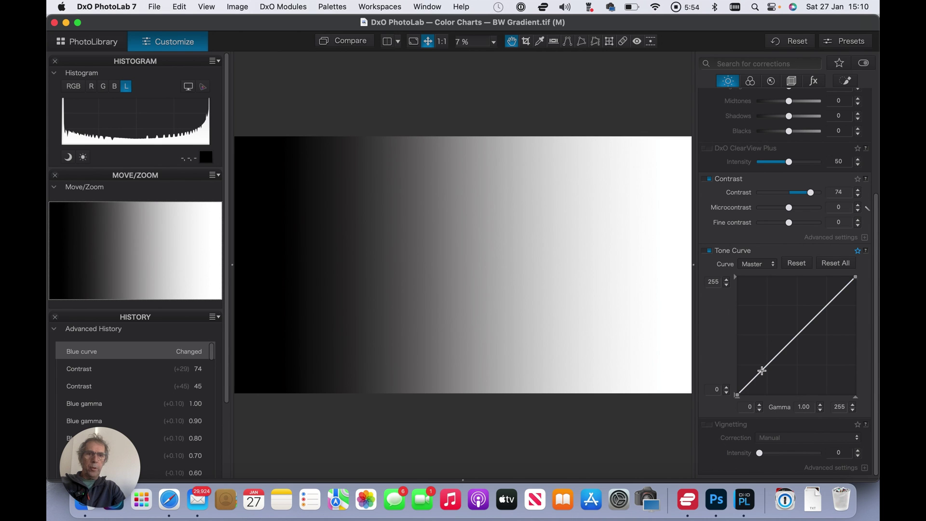
{"action": "left_click", "coordinate": [762, 370]}
{"action": "left_click_drag", "start_coordinate": [762, 370], "coordinate": [761, 362]}
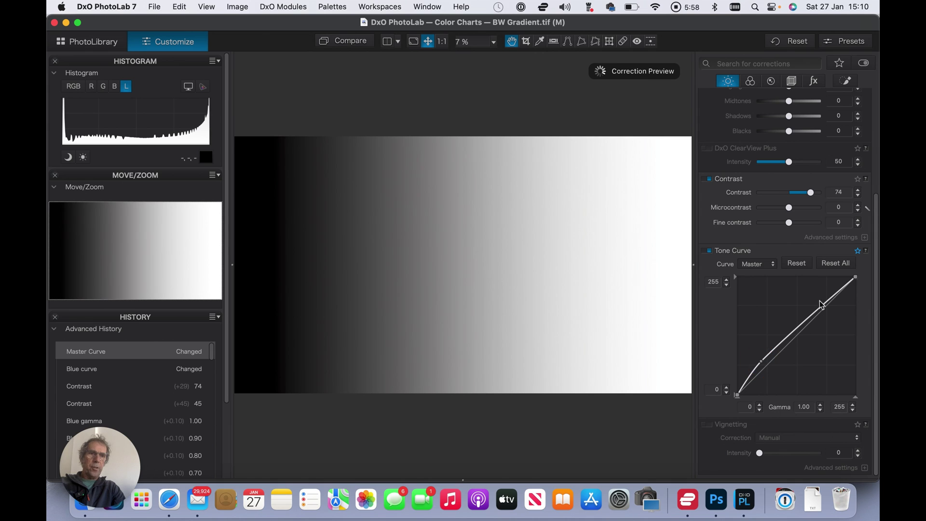
{"action": "left_click_drag", "start_coordinate": [834, 294], "coordinate": [841, 301]}
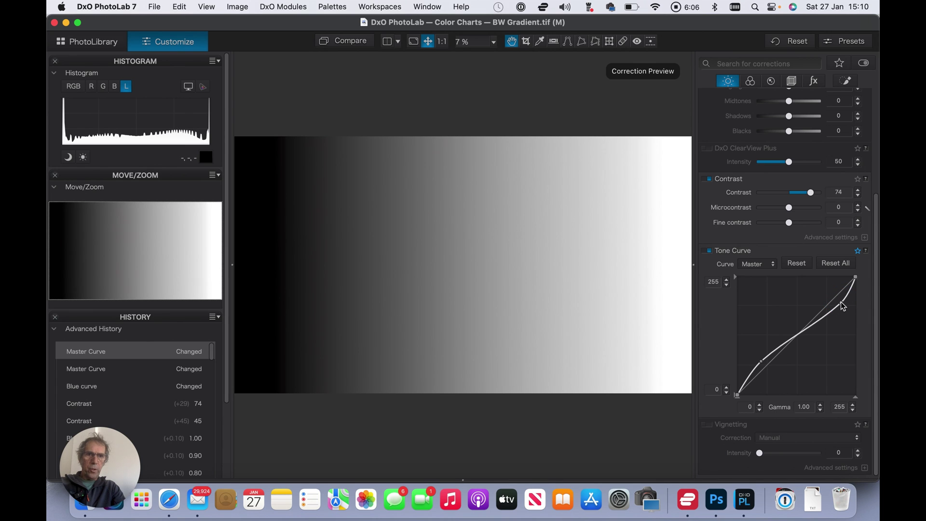
{"action": "left_click_drag", "start_coordinate": [842, 304], "coordinate": [836, 296]}
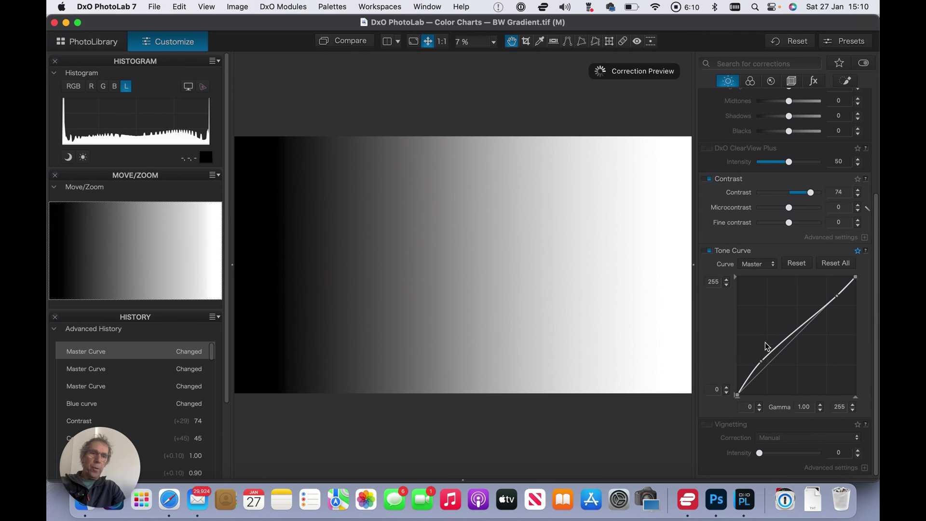
- Reset the Master curve to its straight line and return Contrast to 0
{"action": "left_click", "coordinate": [804, 263]}
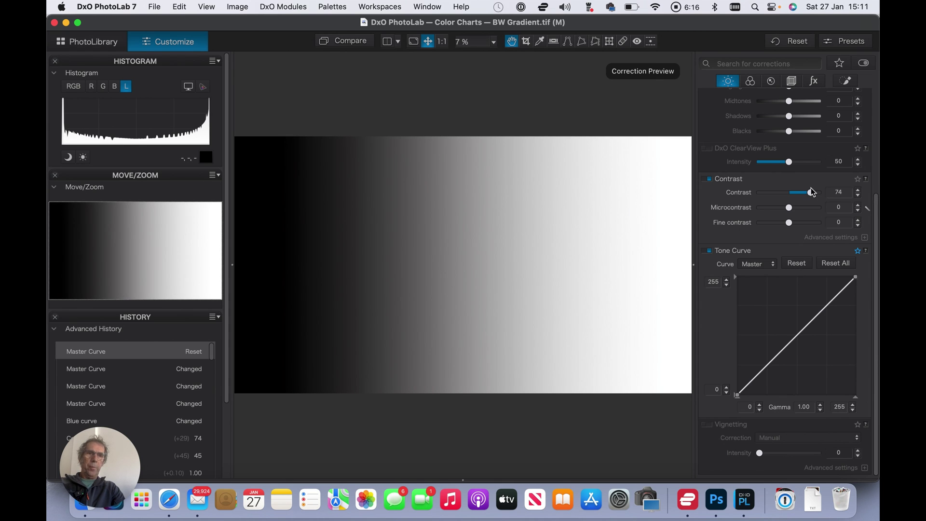
{"action": "left_click_drag", "start_coordinate": [813, 195], "coordinate": [792, 198]}
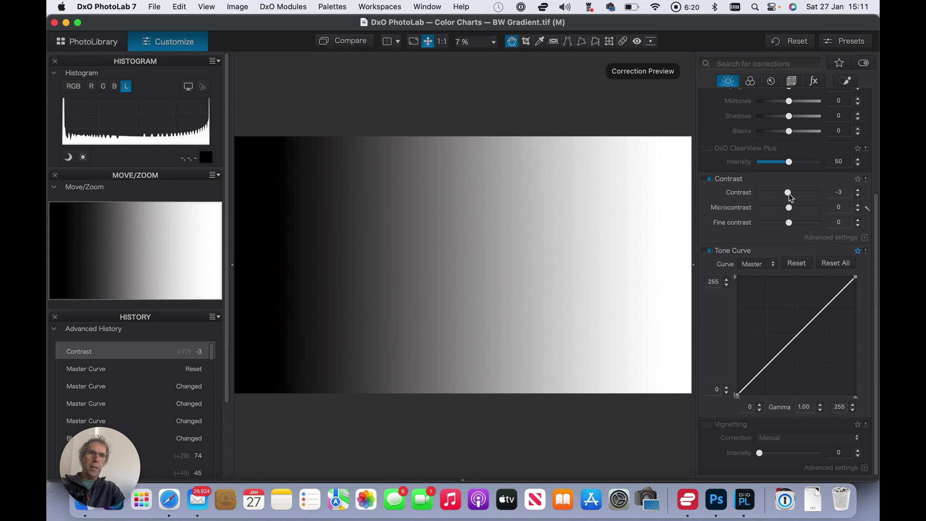
{"action": "double_click", "coordinate": [789, 193]}
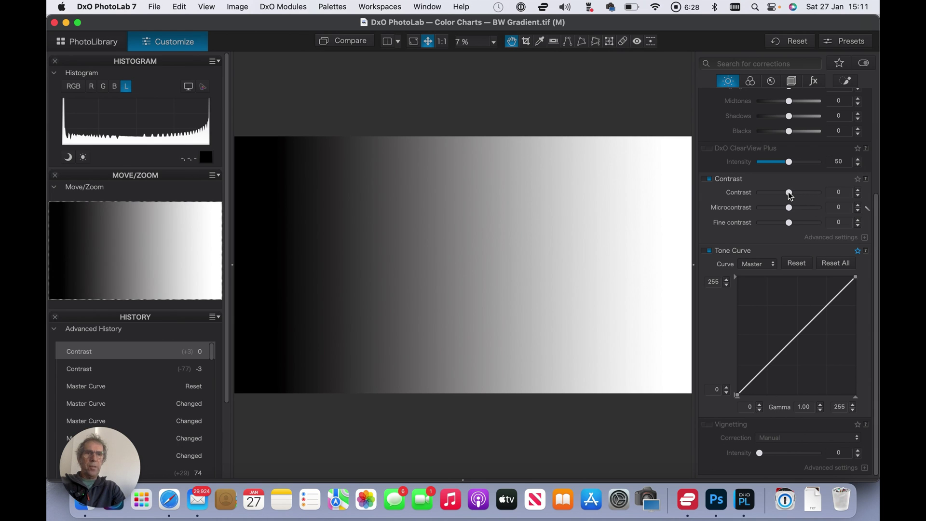
- Raise Contrast to 51, then bring it back to 0
{"action": "left_click_drag", "start_coordinate": [790, 195], "coordinate": [805, 197]}
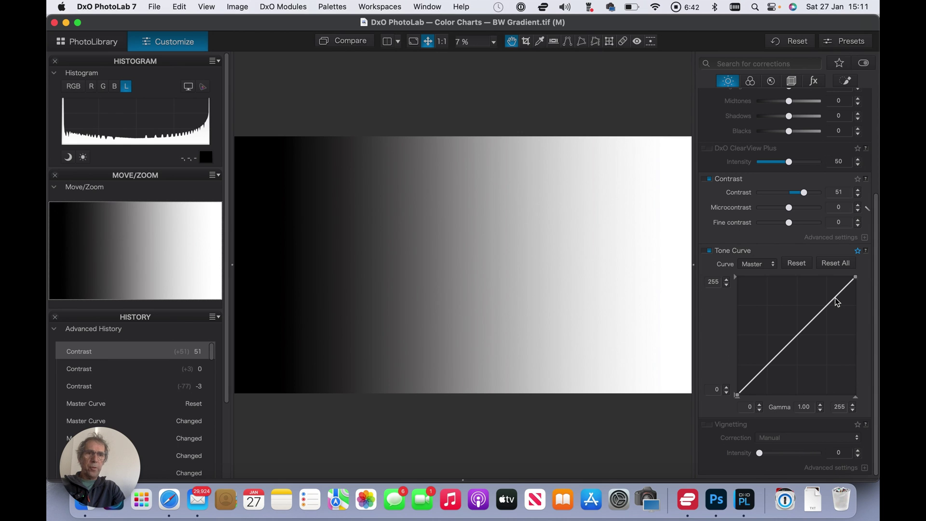
{"action": "left_click_drag", "start_coordinate": [804, 192], "coordinate": [790, 197]}
{"action": "left_click", "coordinate": [790, 197]}
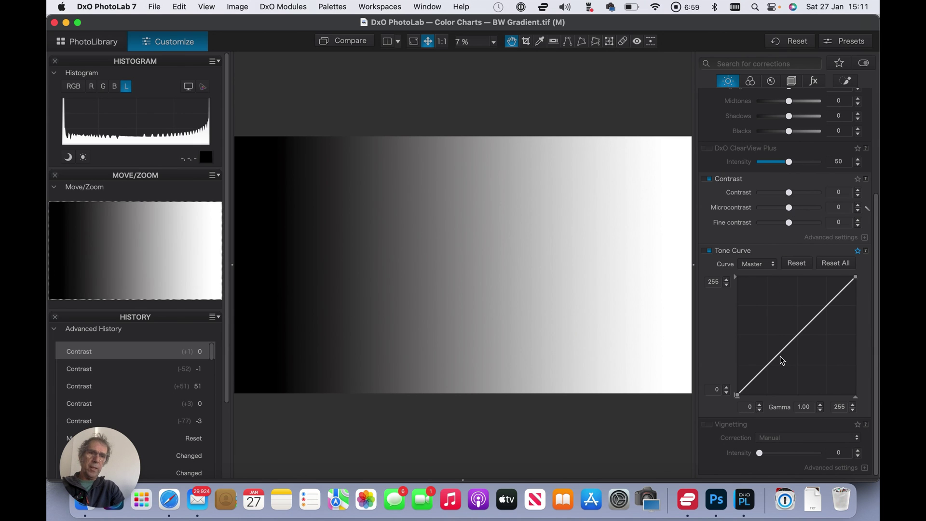
- Shape the Master curve into an S by lowering the shadows and raising the highlights, and set Contrast to 100
{"action": "left_click_drag", "start_coordinate": [765, 367], "coordinate": [764, 378]}
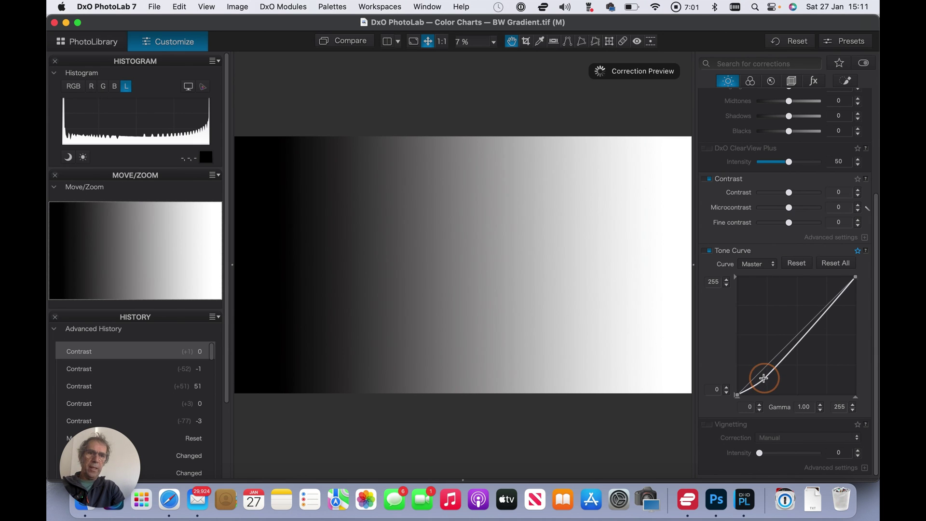
{"action": "left_click_drag", "start_coordinate": [828, 307], "coordinate": [829, 295]}
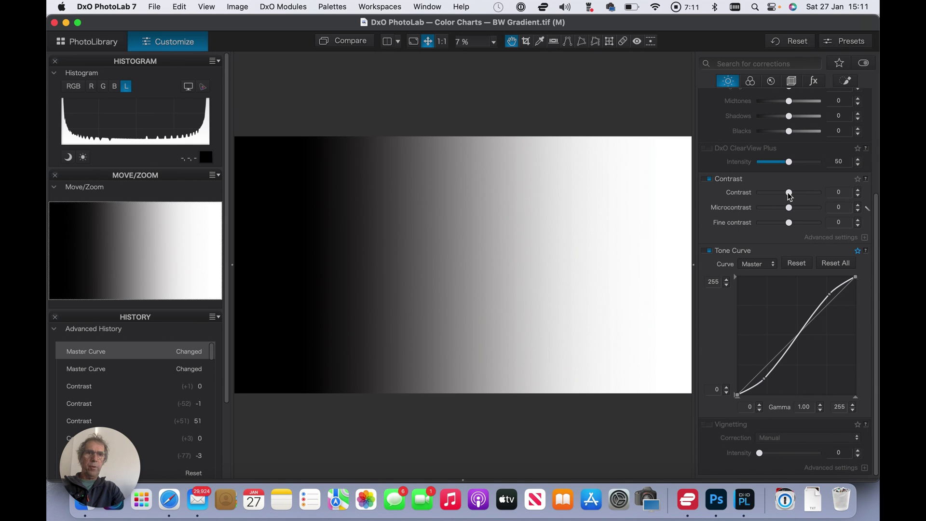
{"action": "left_click_drag", "start_coordinate": [788, 194], "coordinate": [834, 191]}
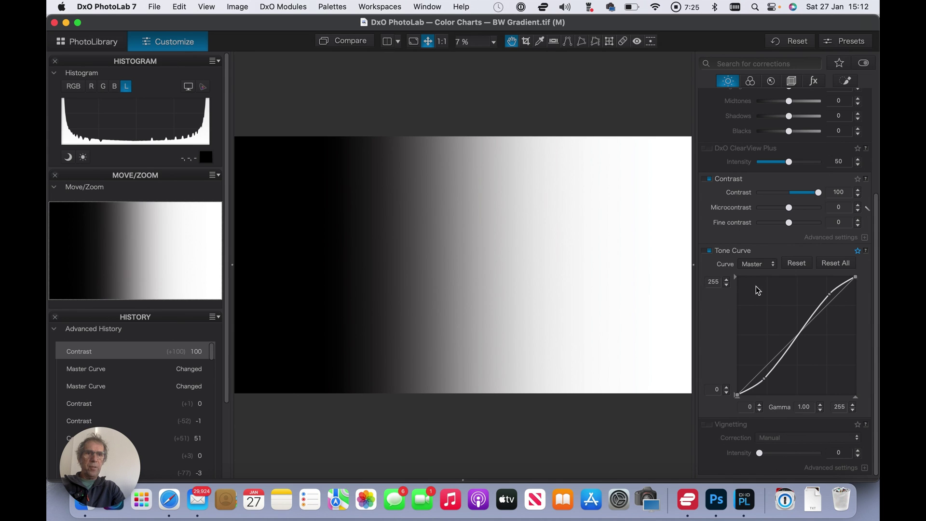
- Turn off the Tone Curve correction and reset Contrast to its default
{"action": "left_click", "coordinate": [708, 250]}
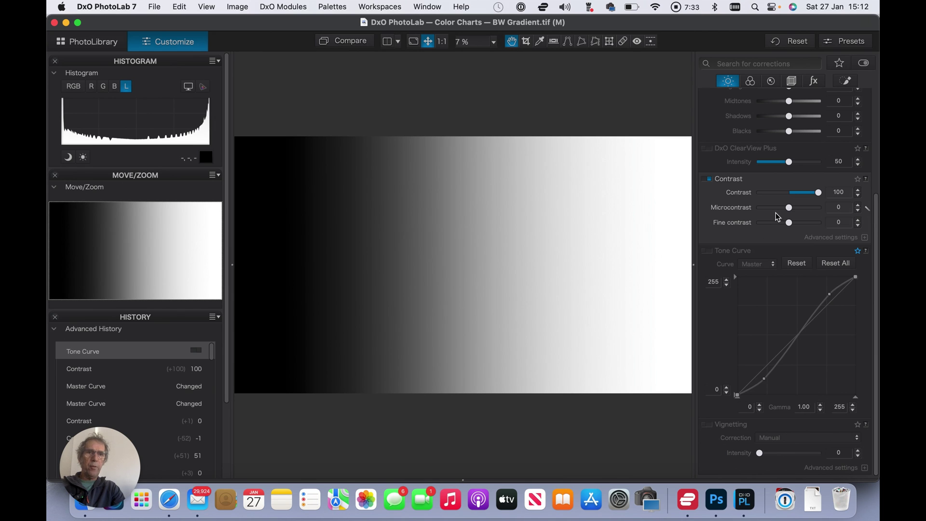
{"action": "double_click", "coordinate": [819, 194]}
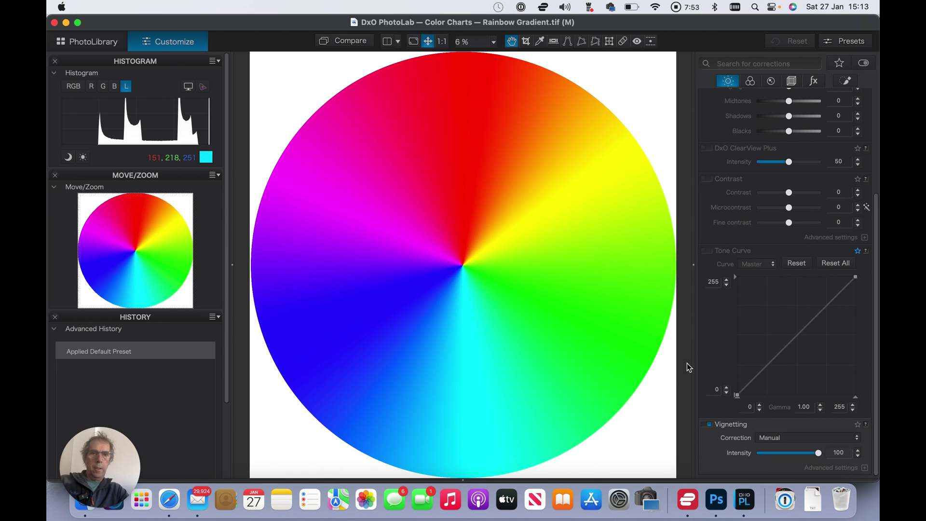
- Raise the Contrast of the rainbow colour wheel to 98
{"action": "key", "text": "super+Tab"}
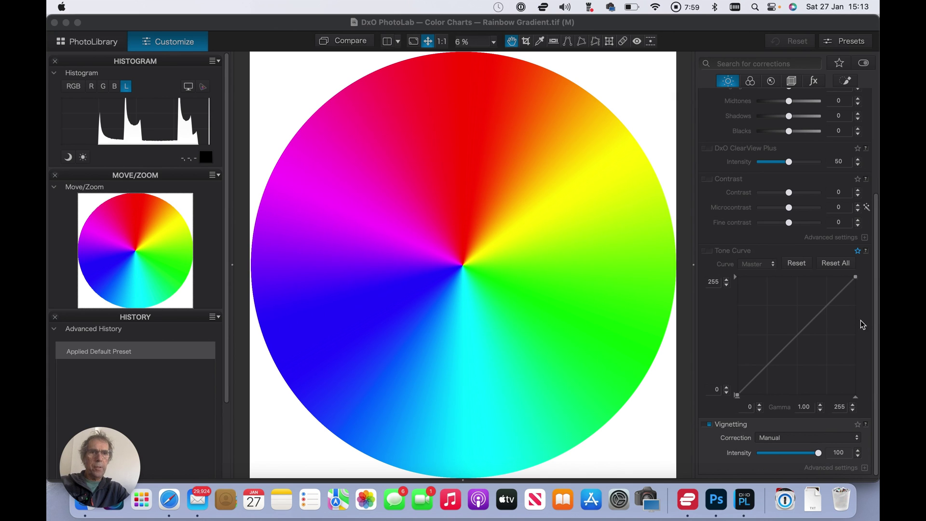
{"action": "scroll", "coordinate": [838, 332], "scroll_direction": "up", "scroll_amount": 3}
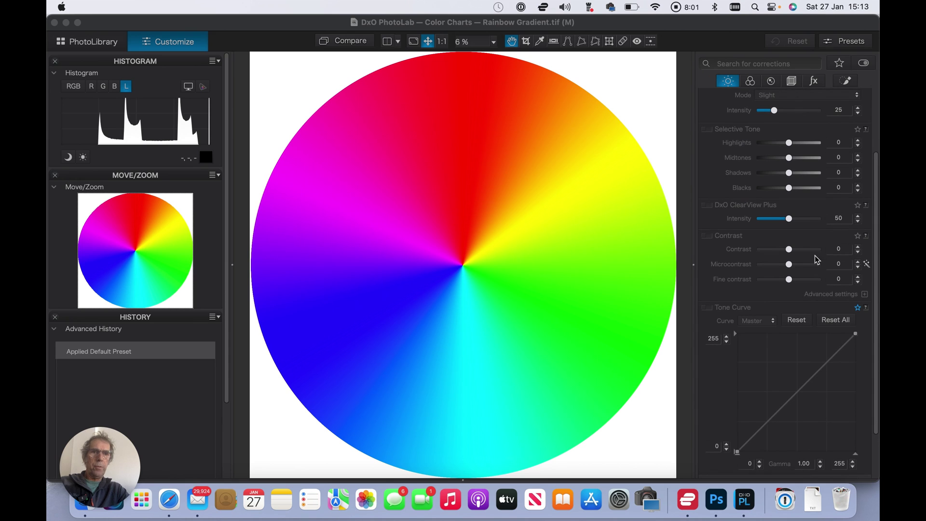
{"action": "left_click", "coordinate": [789, 250]}
{"action": "left_click_drag", "start_coordinate": [789, 250], "coordinate": [817, 251]}
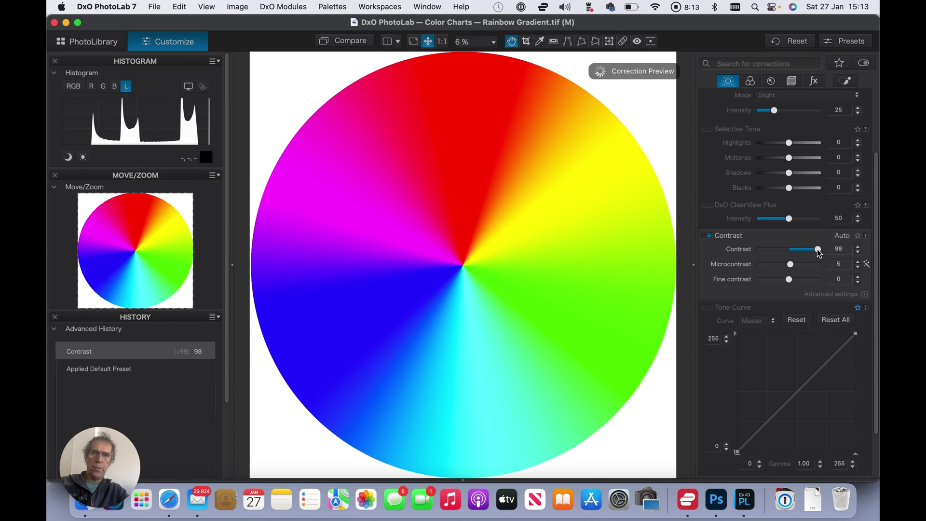
- Lower the colour wheel's Contrast to -100, then reset it to 0
{"action": "left_click_drag", "start_coordinate": [817, 249], "coordinate": [747, 250]}
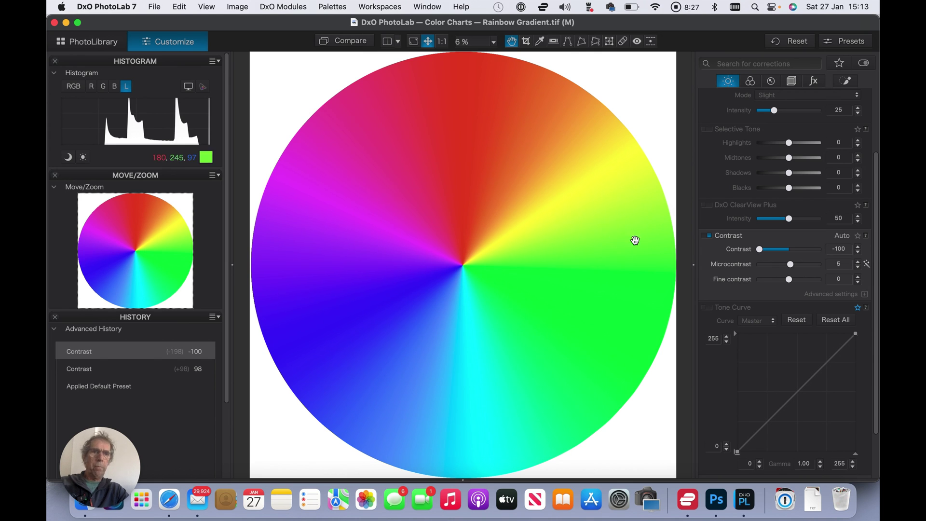
{"action": "left_click_drag", "start_coordinate": [760, 250], "coordinate": [791, 250]}
{"action": "double_click", "coordinate": [790, 250]}
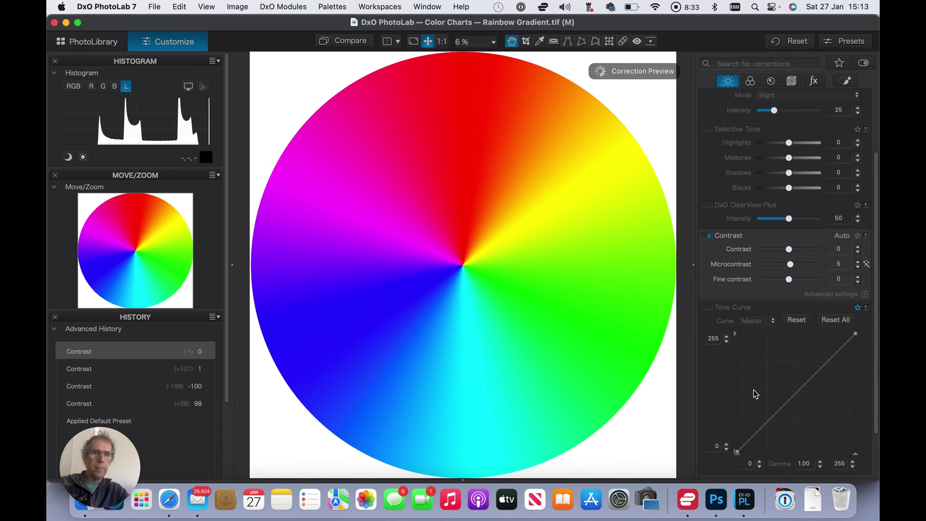
- Shape the Master curve into an S with a lowered shadow point and a raised highlight point
{"action": "left_click", "coordinate": [765, 423]}
{"action": "left_click_drag", "start_coordinate": [766, 423], "coordinate": [767, 434]}
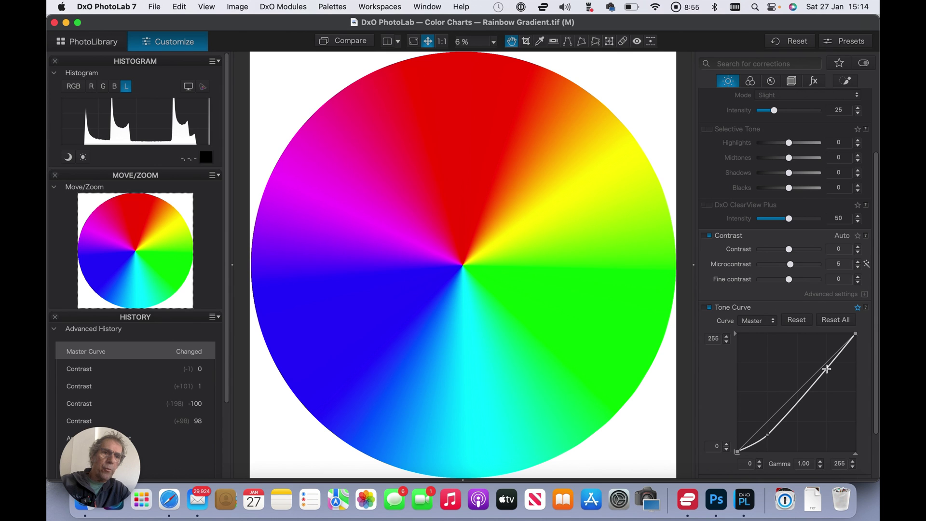
{"action": "left_click", "coordinate": [826, 369]}
{"action": "left_click_drag", "start_coordinate": [827, 368], "coordinate": [828, 351]}
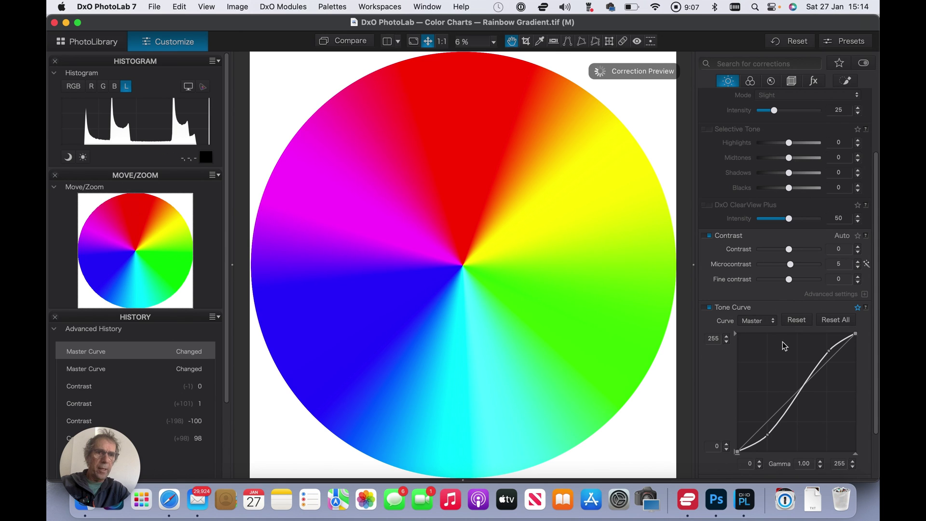
- Invert the Master S-curve by lowering the highlight point and raising the shadow point, then return both points close to the diagonal
{"action": "left_click_drag", "start_coordinate": [829, 351], "coordinate": [827, 370]}
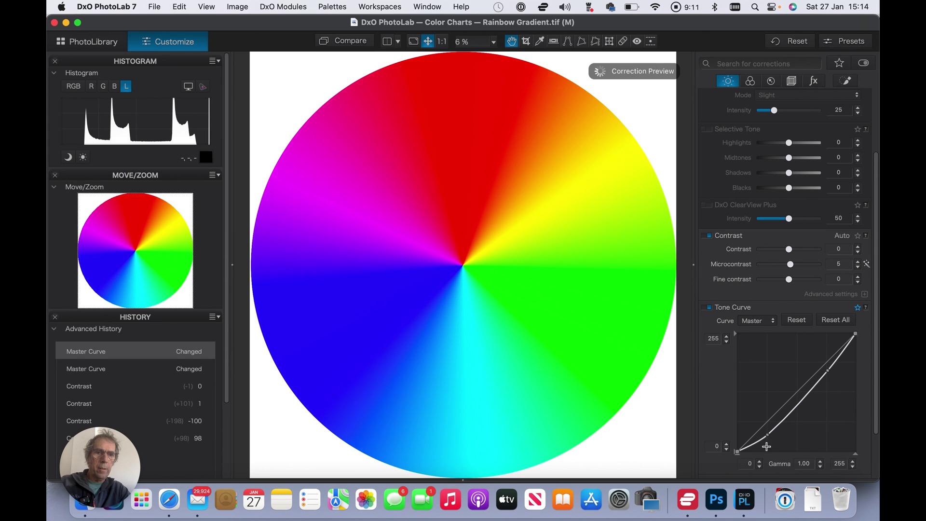
{"action": "left_click_drag", "start_coordinate": [767, 436], "coordinate": [767, 407]}
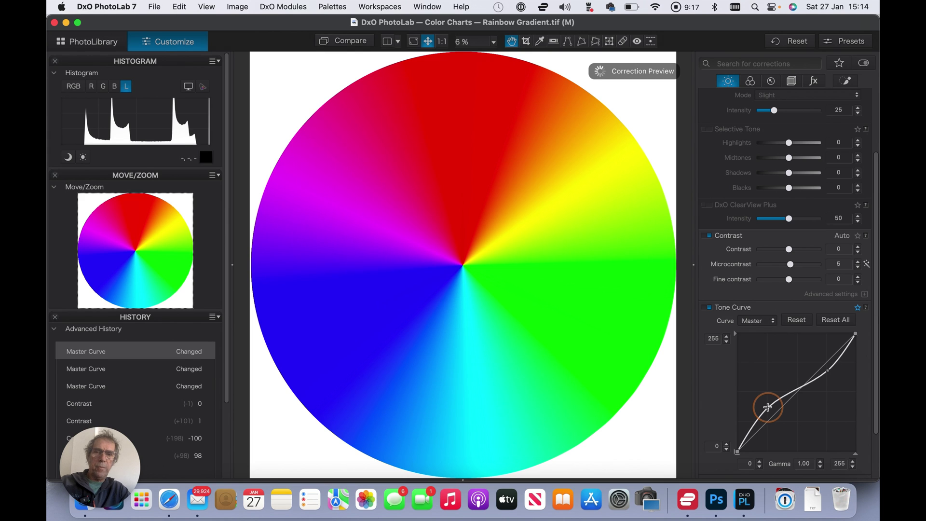
{"action": "mouse_move", "coordinate": [767, 406]}
{"action": "left_mouse_down"}
{"action": "mouse_move", "coordinate": [766, 433]}
{"action": "mouse_move", "coordinate": [764, 425]}
{"action": "left_mouse_up"}
{"action": "left_click_drag", "start_coordinate": [827, 370], "coordinate": [825, 362]}
- Switch the Tone Curve to the Red channel and raise its gamma to 2.30
{"action": "left_click", "coordinate": [773, 322]}
{"action": "left_click", "coordinate": [752, 333]}
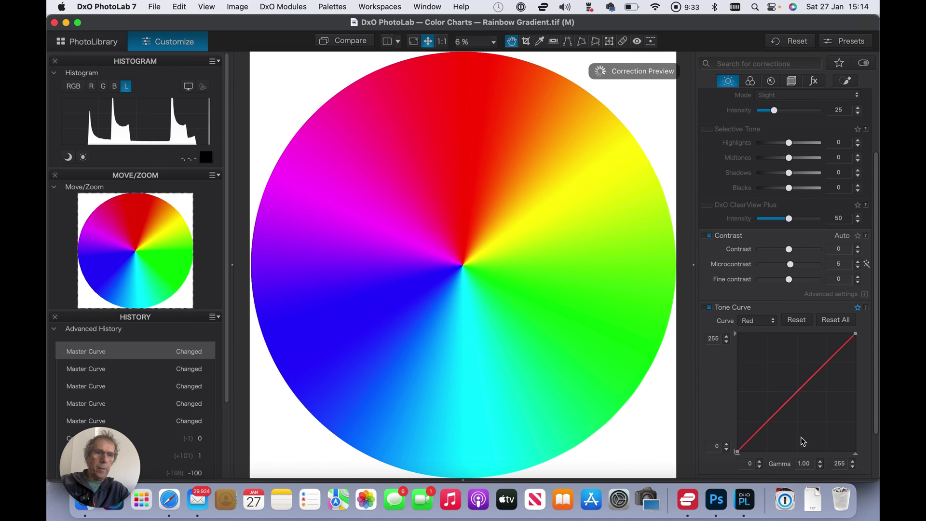
{"action": "left_click", "coordinate": [820, 462]}
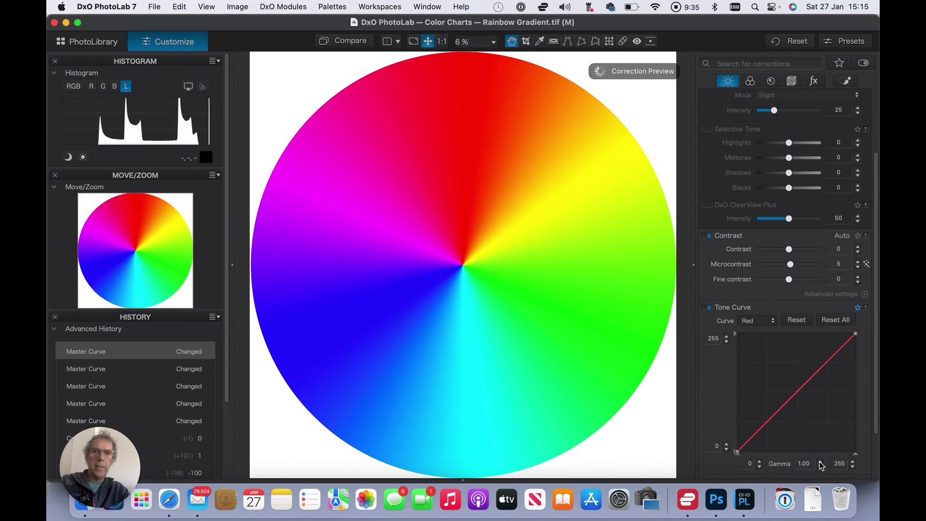
{"action": "left_click", "coordinate": [820, 461]}
{"action": "left_click", "coordinate": [820, 461]}
{"action": "left_click", "coordinate": [820, 462]}
{"action": "left_click", "coordinate": [821, 462]}
{"action": "left_click", "coordinate": [820, 461]}
{"action": "left_click", "coordinate": [820, 461]}
{"action": "left_click", "coordinate": [820, 462]}
{"action": "left_click", "coordinate": [820, 461]}
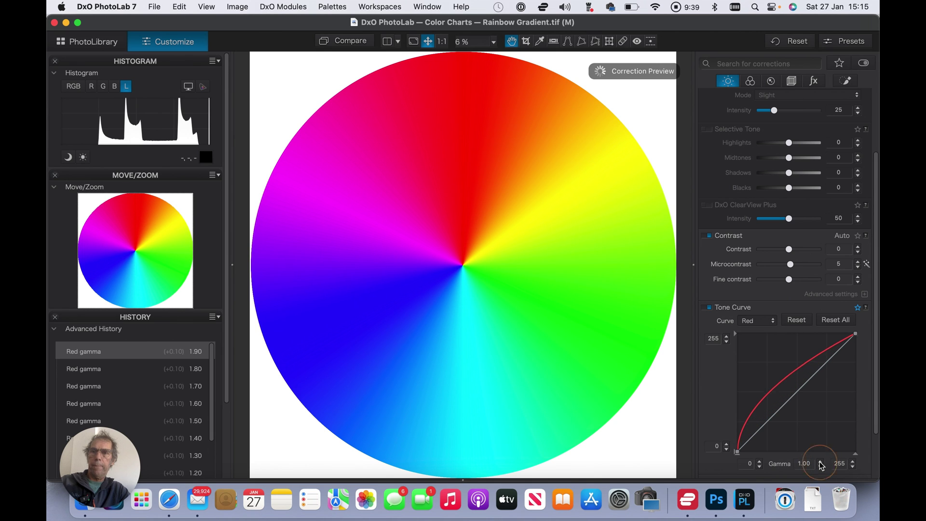
{"action": "left_click", "coordinate": [820, 462]}
{"action": "left_click", "coordinate": [820, 462]}
{"action": "left_click", "coordinate": [820, 462]}
{"action": "left_click", "coordinate": [820, 462]}
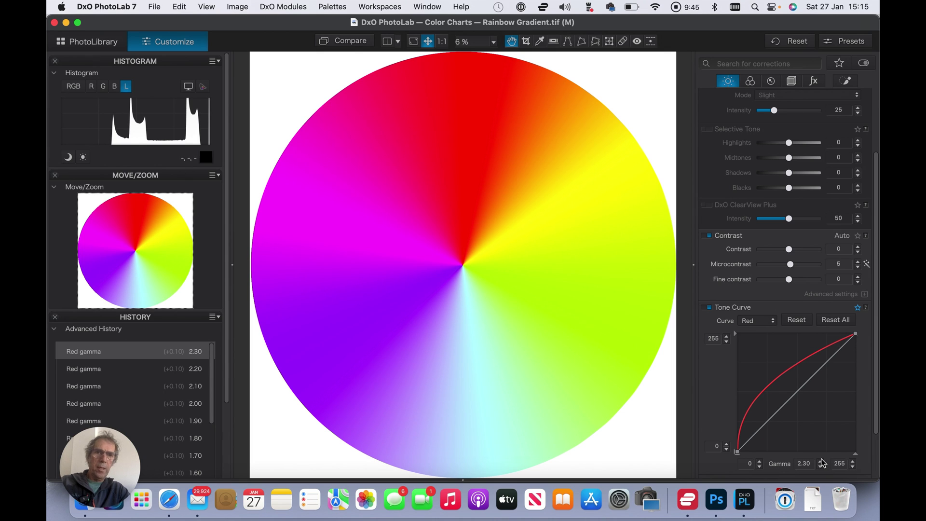
- Lower the Red channel's gamma to 0.40, then reset the Red curve to its straight line
{"action": "left_click", "coordinate": [820, 466]}
{"action": "left_click", "coordinate": [820, 466]}
{"action": "left_click", "coordinate": [821, 466]}
{"action": "left_click", "coordinate": [820, 466]}
{"action": "left_click", "coordinate": [821, 466]}
{"action": "left_click", "coordinate": [820, 467]}
{"action": "left_click", "coordinate": [821, 466]}
{"action": "left_click", "coordinate": [820, 466]}
{"action": "left_click", "coordinate": [820, 467]}
{"action": "left_click", "coordinate": [820, 466]}
{"action": "left_click", "coordinate": [820, 466]}
{"action": "left_click", "coordinate": [820, 466]}
{"action": "left_click", "coordinate": [821, 466]}
{"action": "left_click", "coordinate": [820, 466]}
{"action": "left_click", "coordinate": [820, 467]}
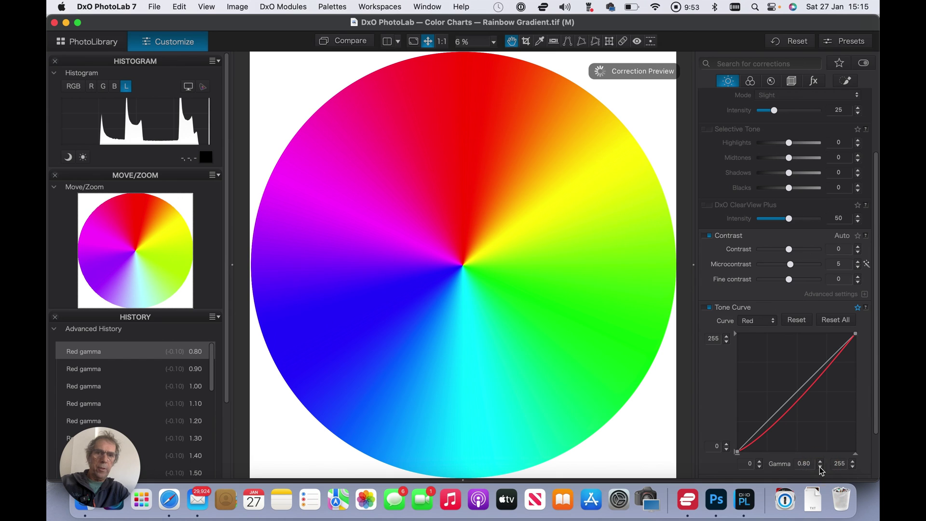
{"action": "left_click", "coordinate": [821, 466]}
{"action": "left_click", "coordinate": [821, 466]}
{"action": "left_click", "coordinate": [820, 466]}
{"action": "left_click", "coordinate": [821, 466]}
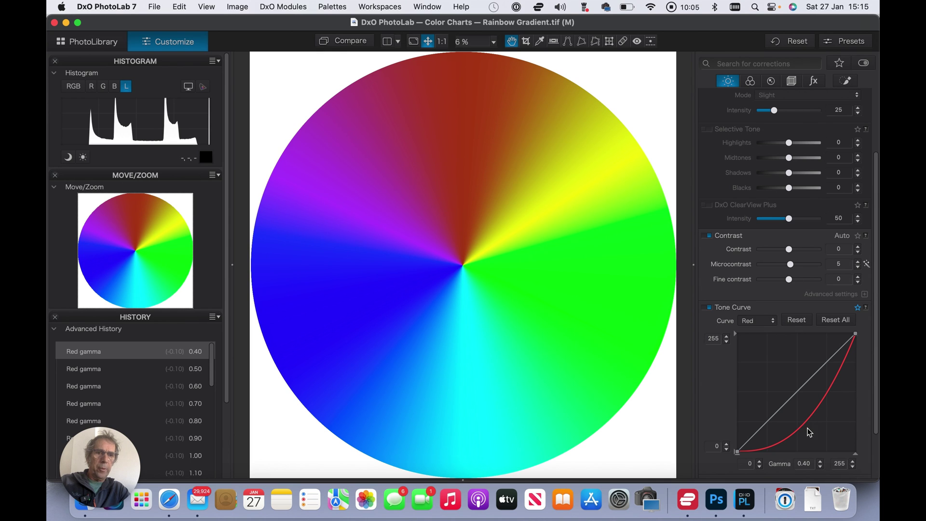
{"action": "left_click", "coordinate": [796, 321]}
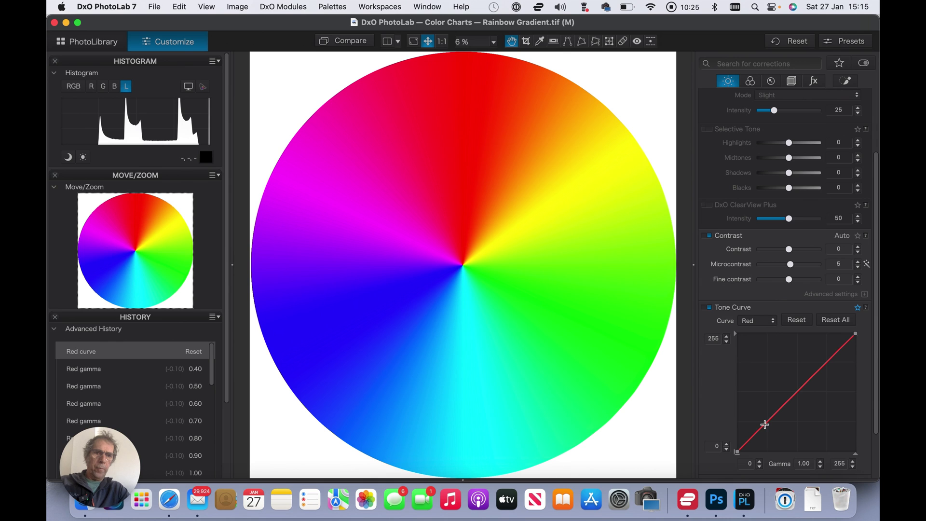
- Shape the Red curve into a gentle S with lowered shadows and raised highlights, then switch back to the Master curve
{"action": "left_click", "coordinate": [765, 424]}
{"action": "left_click_drag", "start_coordinate": [765, 425], "coordinate": [763, 431]}
{"action": "left_click_drag", "start_coordinate": [826, 362], "coordinate": [827, 354]}
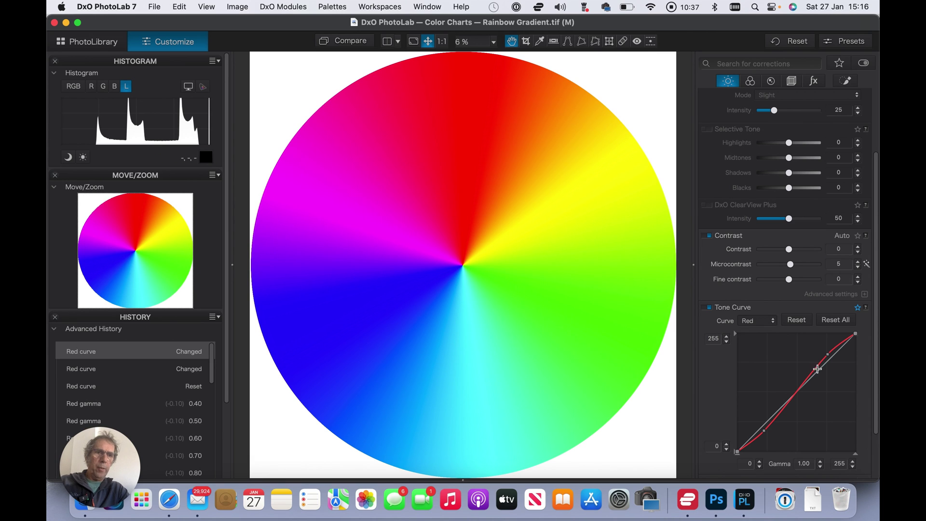
{"action": "left_click", "coordinate": [772, 323]}
{"action": "left_click", "coordinate": [755, 310]}
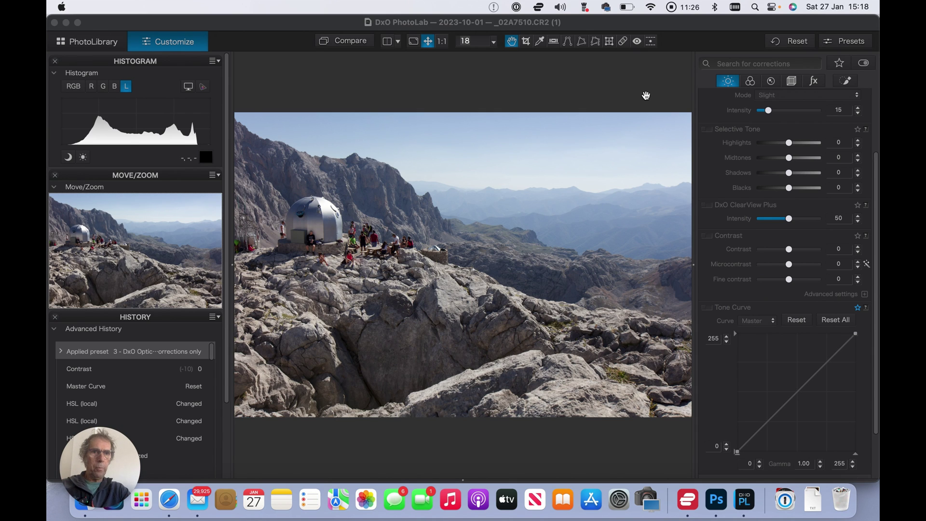
- Raise the mountain photo's Contrast to 65 and on to 100, then lower it to -100
{"action": "left_click", "coordinate": [789, 249]}
{"action": "left_click_drag", "start_coordinate": [789, 251], "coordinate": [809, 250]}
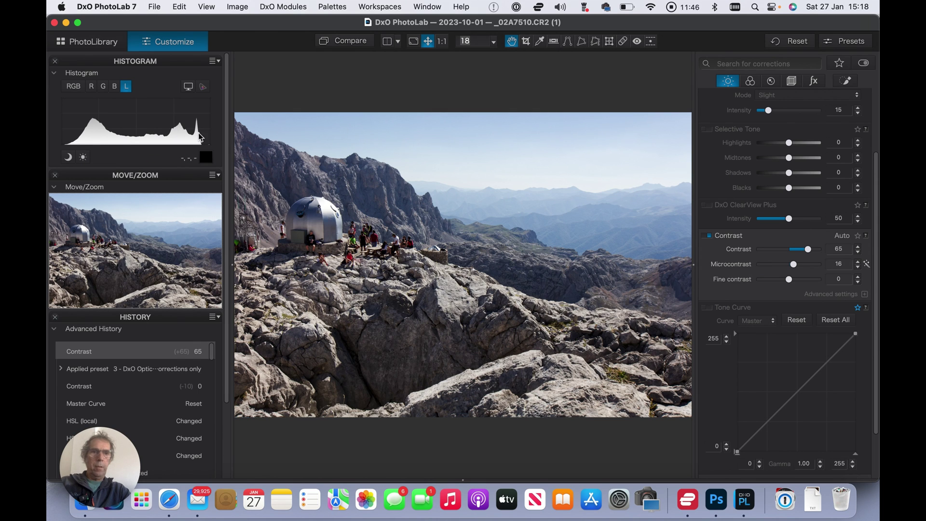
{"action": "left_click_drag", "start_coordinate": [809, 251], "coordinate": [823, 248]}
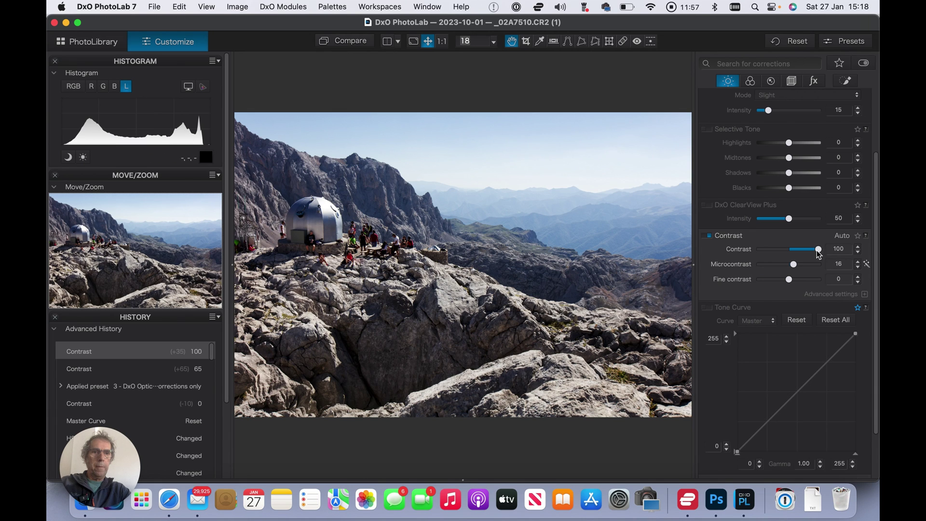
{"action": "left_click_drag", "start_coordinate": [821, 252], "coordinate": [754, 250]}
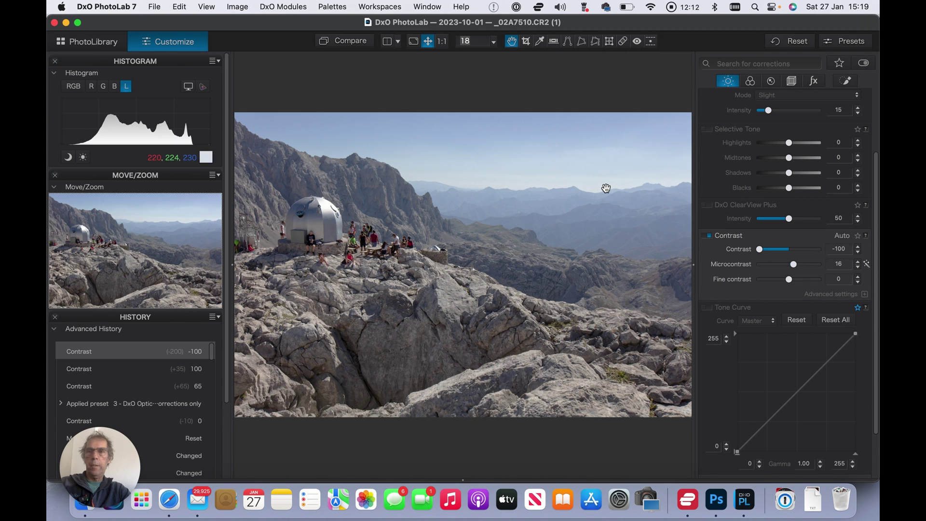
- Switch the histogram to RGB, then reset the Contrast to 0, raise it to 77 and settle it at 47
{"action": "left_click", "coordinate": [74, 87]}
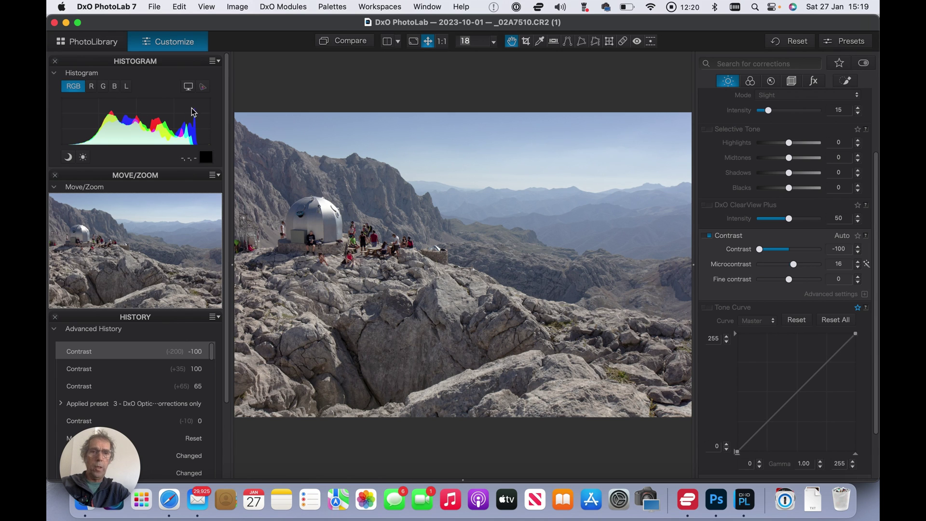
{"action": "double_click", "coordinate": [760, 249]}
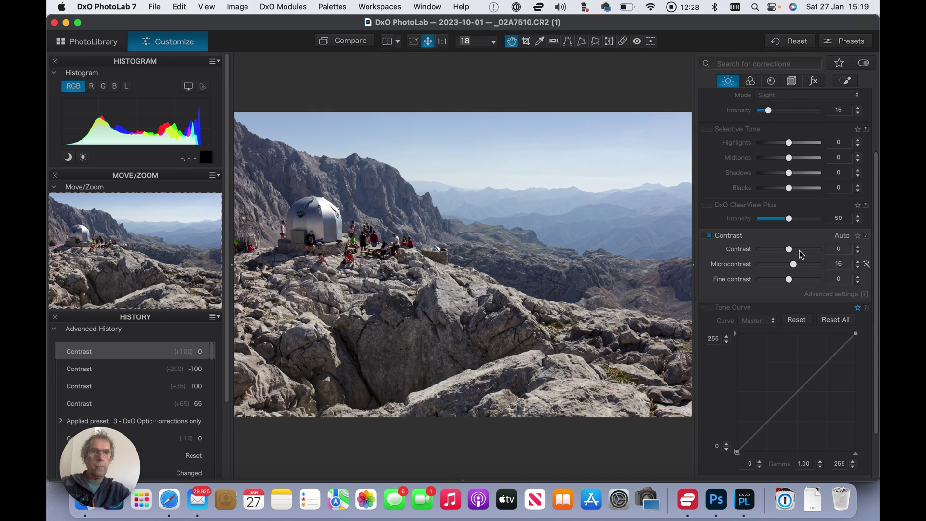
{"action": "left_click_drag", "start_coordinate": [790, 251], "coordinate": [812, 252]}
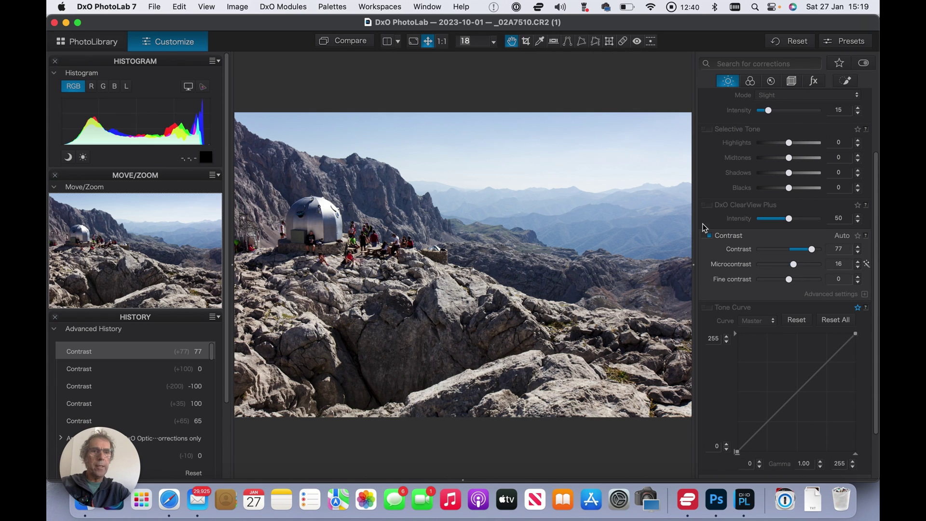
{"action": "left_click", "coordinate": [811, 248]}
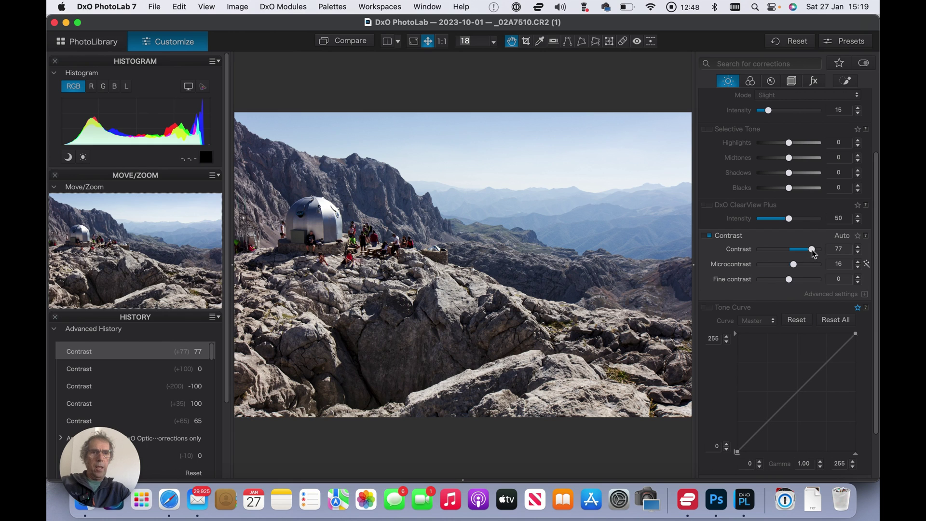
{"action": "left_click_drag", "start_coordinate": [812, 250], "coordinate": [803, 250]}
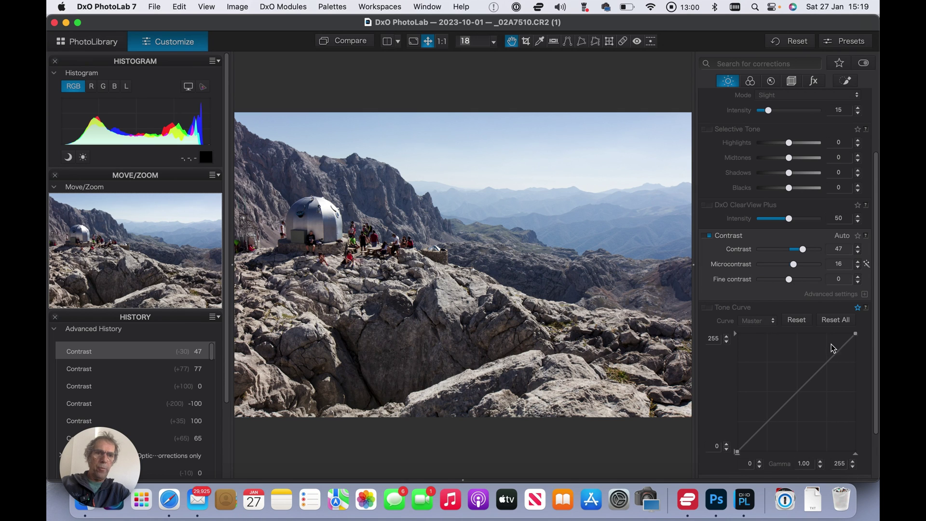
- Shape the Master tone curve into a gentle S with slightly lowered shadows and slightly raised highlights
{"action": "scroll", "coordinate": [785, 353], "scroll_direction": "down", "scroll_amount": 3}
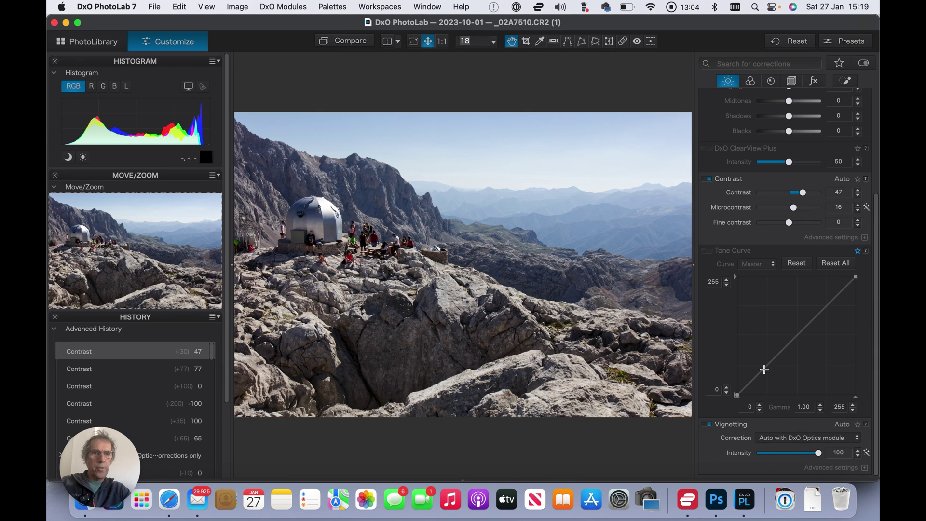
{"action": "left_click_drag", "start_coordinate": [764, 369], "coordinate": [768, 375]}
{"action": "left_click", "coordinate": [827, 307]}
{"action": "left_click_drag", "start_coordinate": [827, 307], "coordinate": [828, 299]}
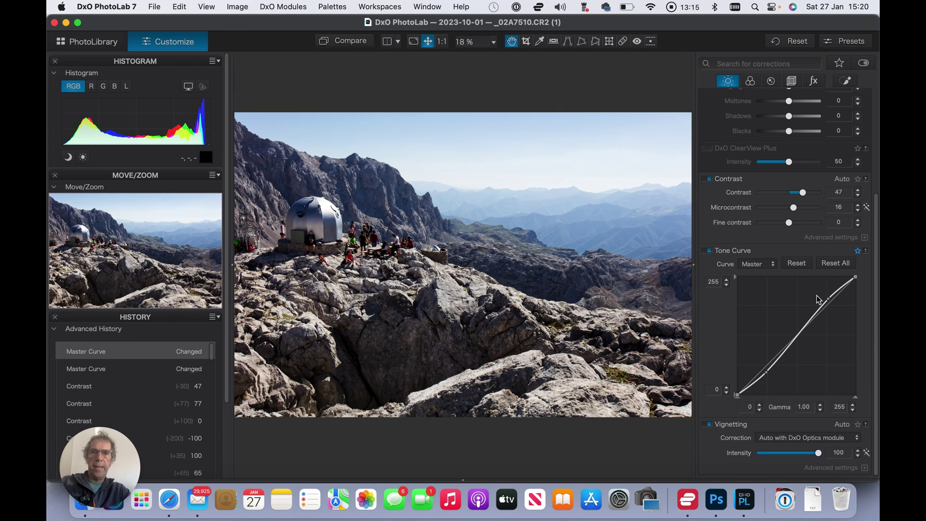
- Switch the Tone Curve to the Red channel and raise its gamma in steps to 1.70
{"action": "left_click", "coordinate": [775, 270]}
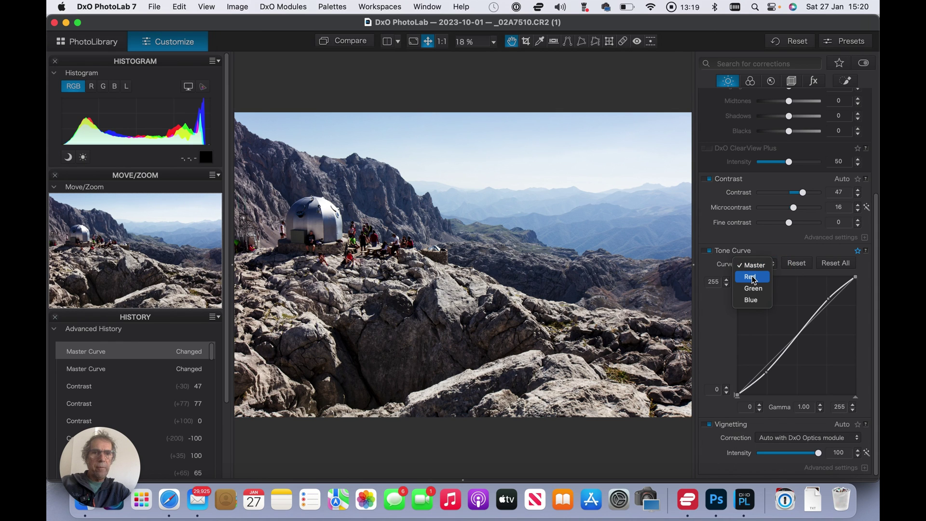
{"action": "left_click", "coordinate": [753, 277]}
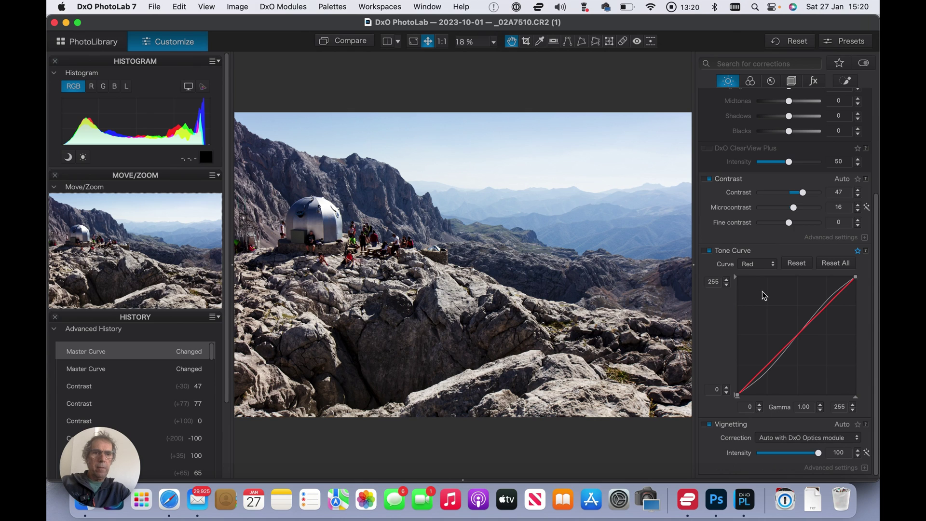
{"action": "left_click", "coordinate": [819, 405]}
{"action": "left_click", "coordinate": [820, 405]}
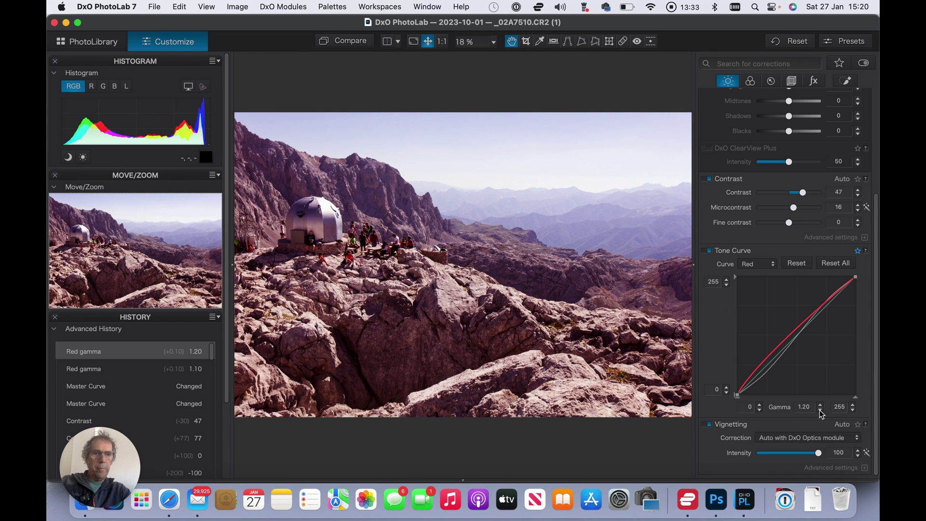
{"action": "left_click", "coordinate": [820, 410]}
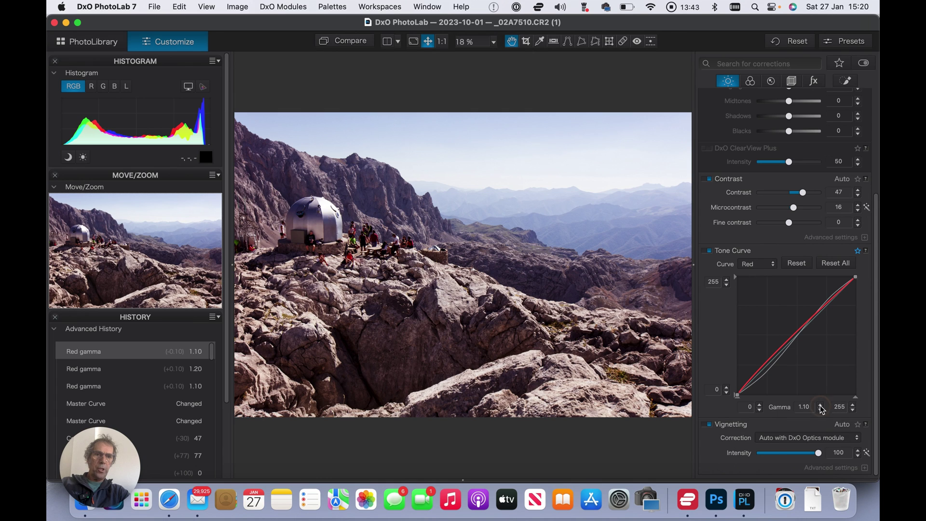
{"action": "left_click", "coordinate": [820, 405]}
{"action": "left_click", "coordinate": [819, 405]}
{"action": "left_click", "coordinate": [819, 405]}
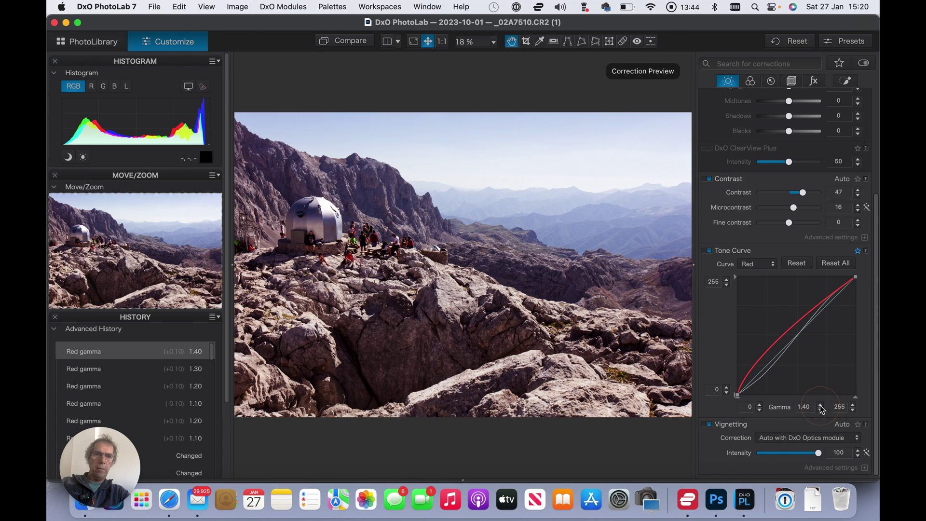
{"action": "left_click", "coordinate": [820, 406]}
{"action": "left_click", "coordinate": [821, 406]}
{"action": "left_click", "coordinate": [820, 406]}
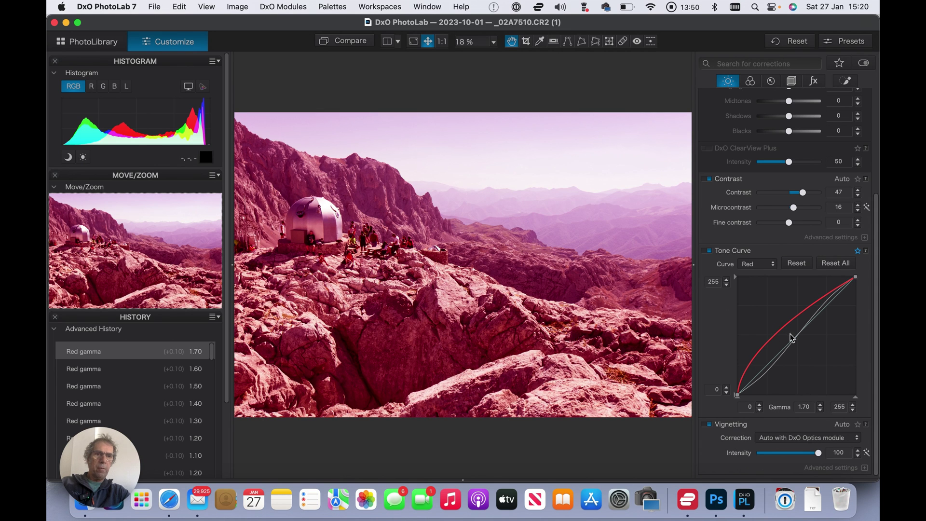
- Lower the Red channel's gamma in steps to 0.80
{"action": "left_click", "coordinate": [821, 409]}
{"action": "left_click", "coordinate": [820, 410]}
{"action": "left_click", "coordinate": [820, 410]}
{"action": "left_click", "coordinate": [821, 410]}
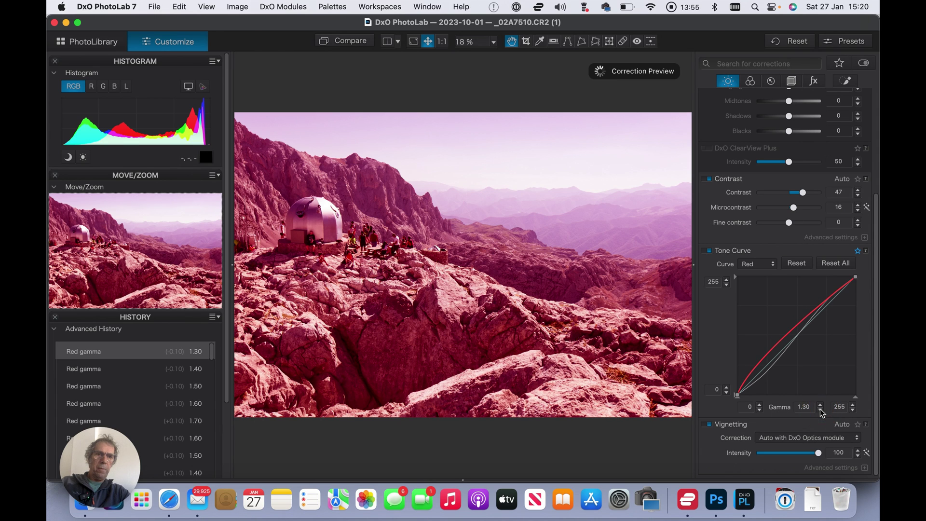
{"action": "left_click", "coordinate": [821, 409]}
{"action": "left_click", "coordinate": [820, 409]}
{"action": "left_click", "coordinate": [820, 409]}
{"action": "left_click", "coordinate": [820, 409]}
{"action": "left_click", "coordinate": [821, 409]}
- Raise the Red channel's gamma to 1.10
{"action": "left_click", "coordinate": [820, 405]}
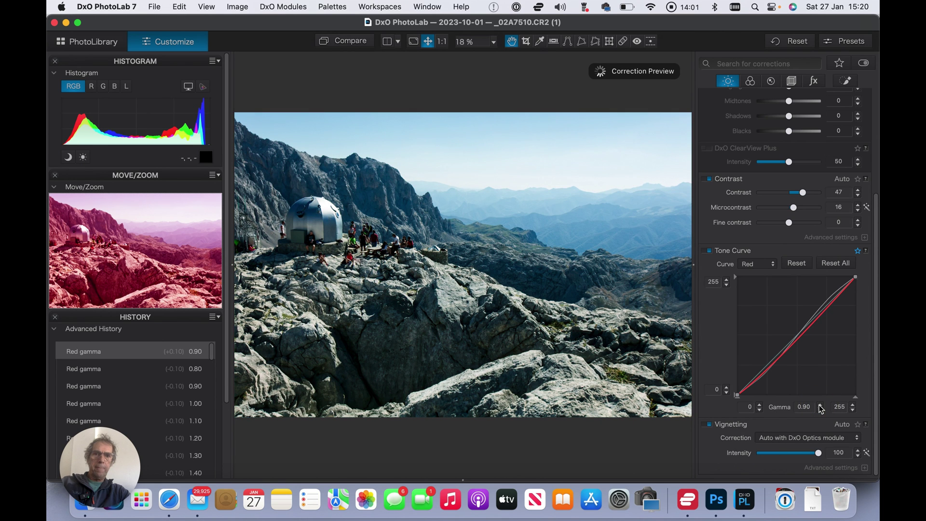
{"action": "left_click", "coordinate": [820, 406]}
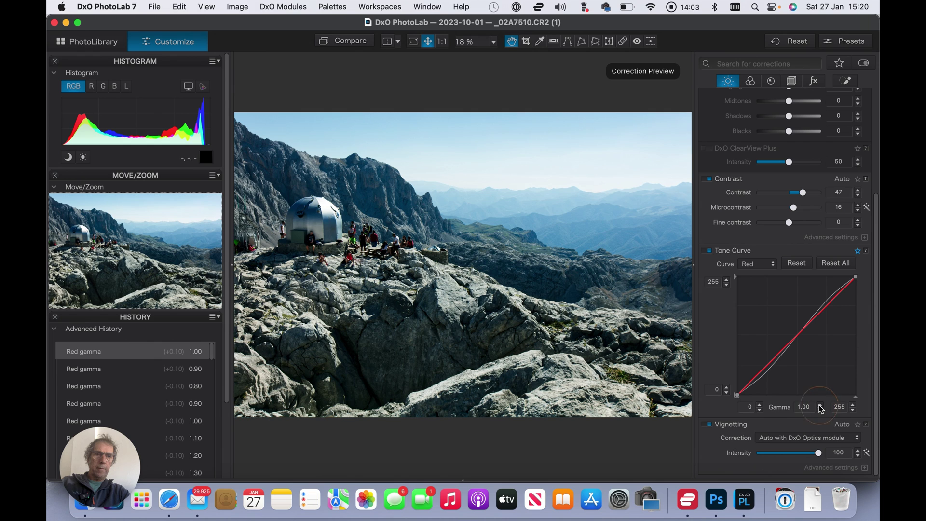
{"action": "left_click", "coordinate": [820, 406]}
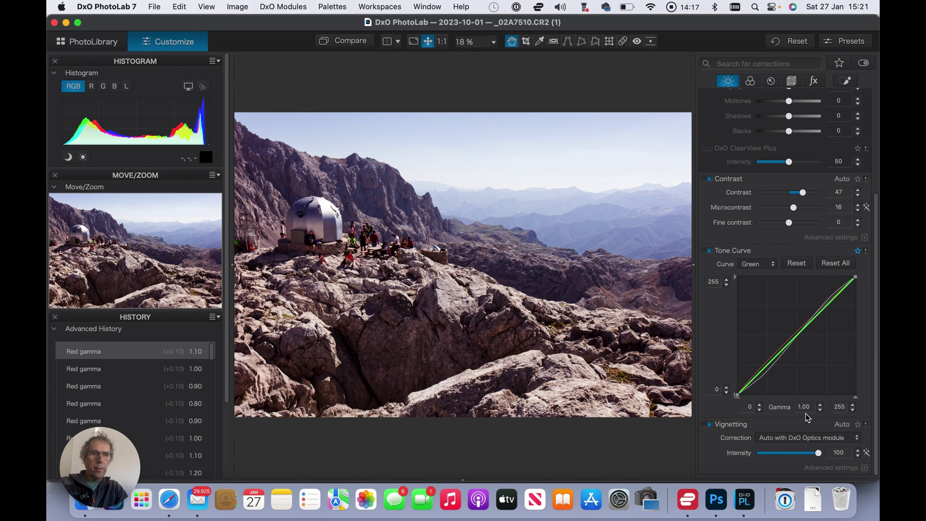
- On the Green channel, lower the gamma to 0.90, raise it to 1.10, then return it to 1.00
{"action": "left_click", "coordinate": [820, 409]}
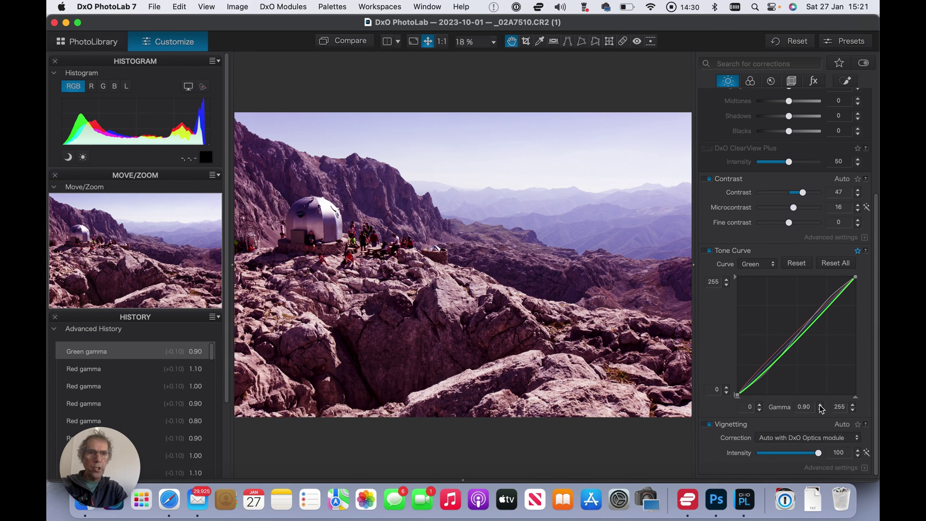
{"action": "left_click", "coordinate": [821, 406]}
{"action": "left_click", "coordinate": [821, 406]}
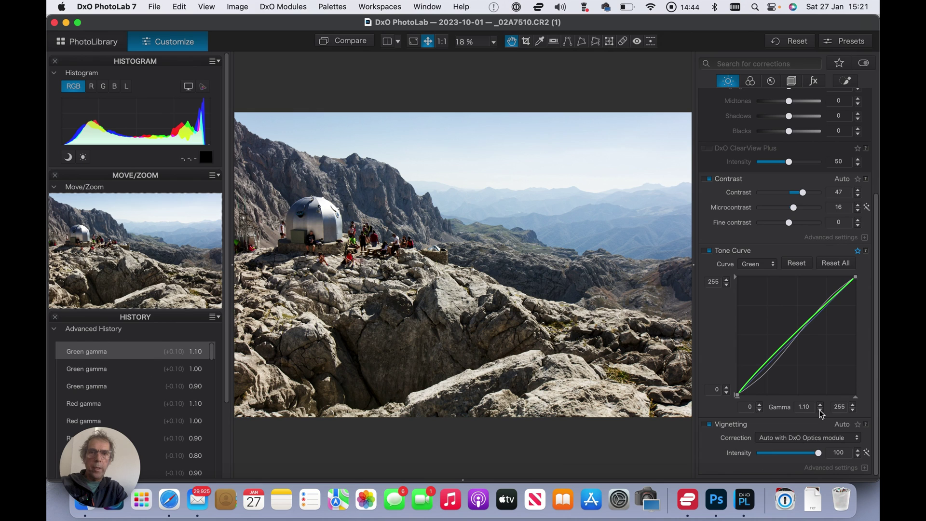
{"action": "left_click", "coordinate": [820, 409]}
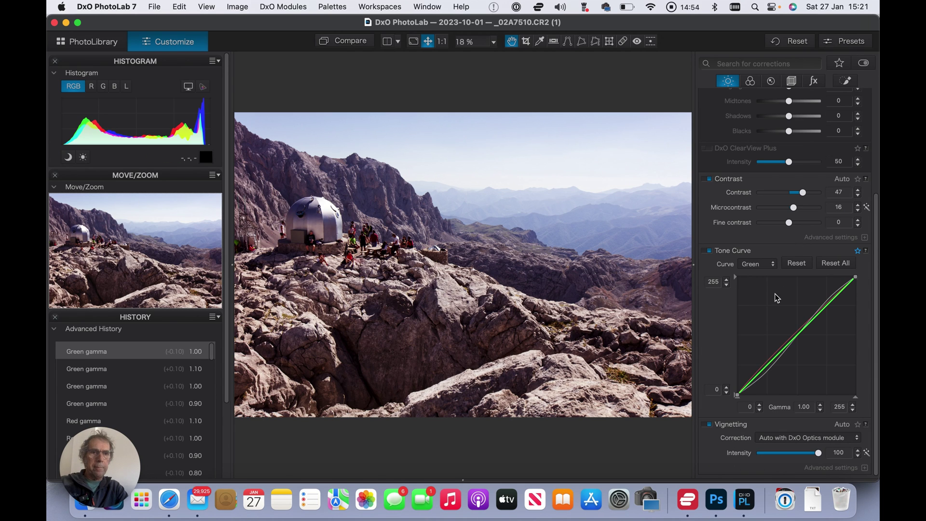
- Switch the Tone Curve to the Blue channel and shape a slight S with raised highlights and lowered shadows
{"action": "left_click", "coordinate": [771, 265]}
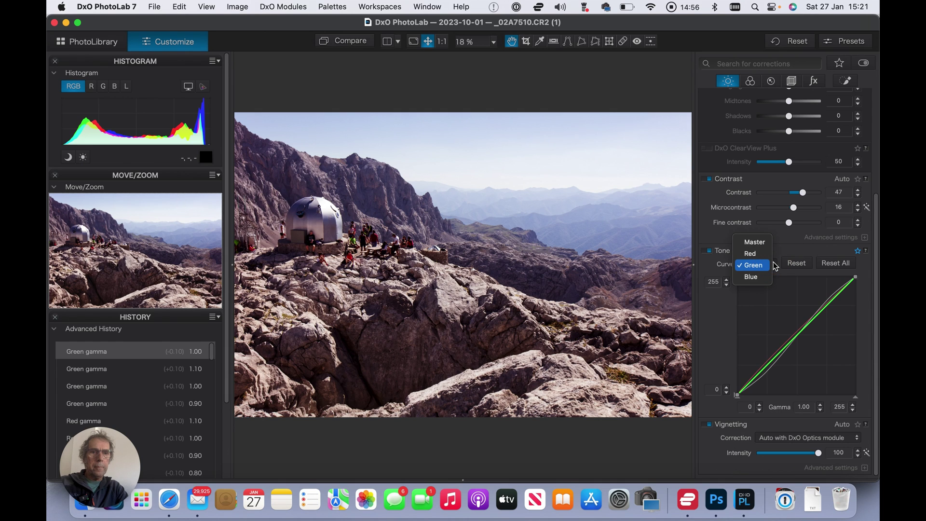
{"action": "left_click", "coordinate": [756, 279]}
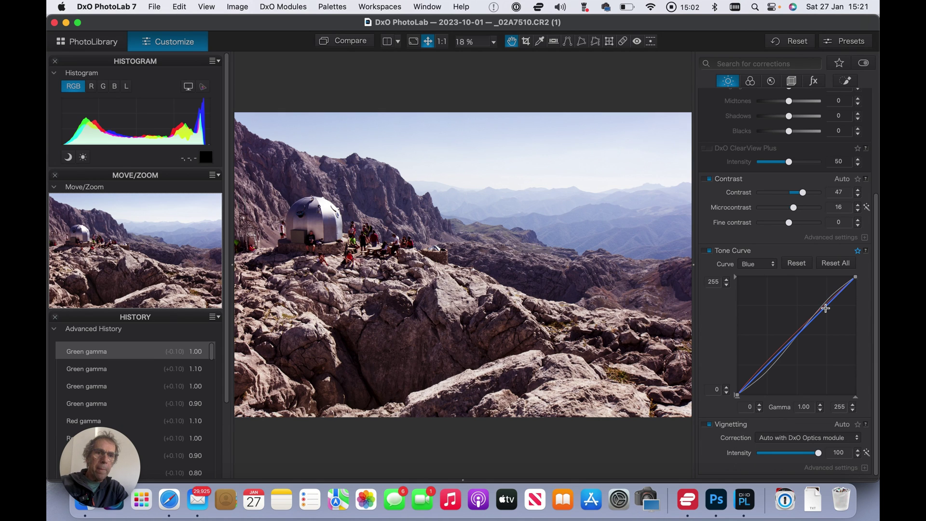
{"action": "left_click_drag", "start_coordinate": [825, 307], "coordinate": [824, 301]}
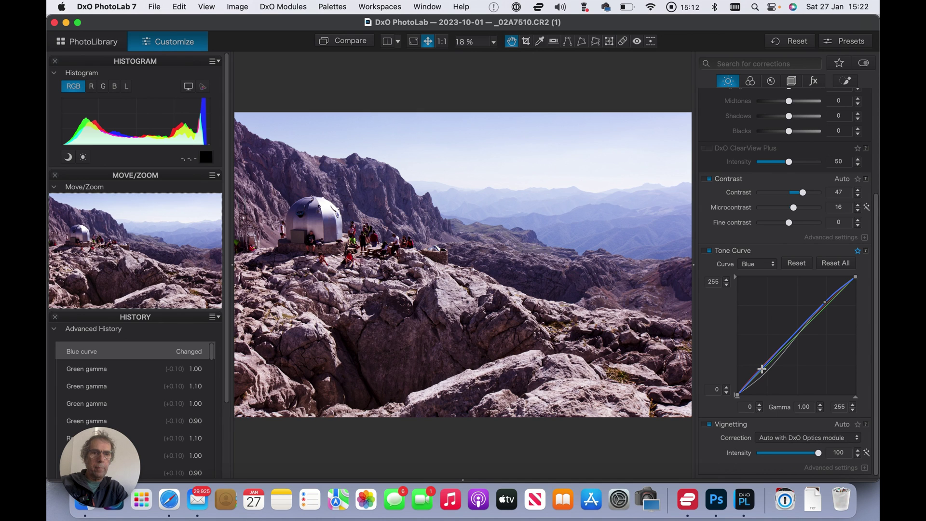
{"action": "left_click_drag", "start_coordinate": [766, 364], "coordinate": [766, 368]}
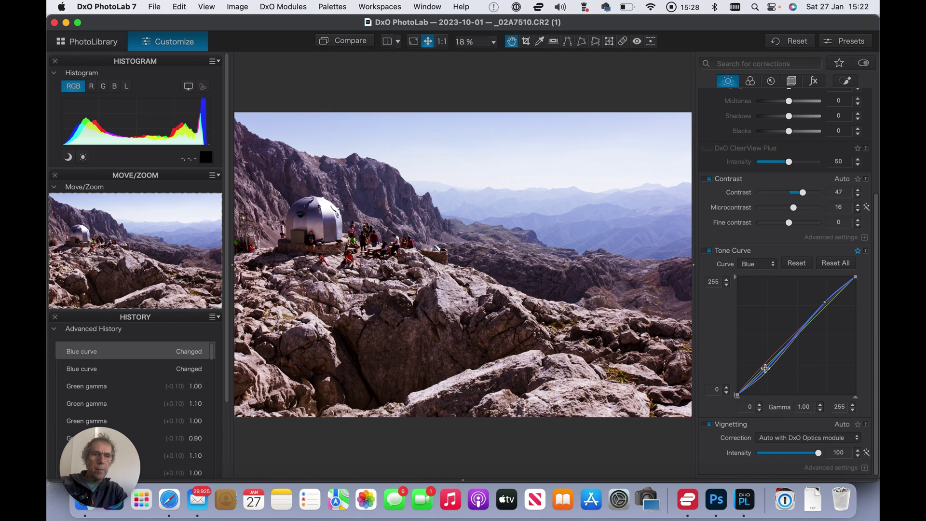
- Pull the Blue curve's shadow point well down, then raise it back close to the diagonal
{"action": "left_click_drag", "start_coordinate": [765, 368], "coordinate": [765, 380]}
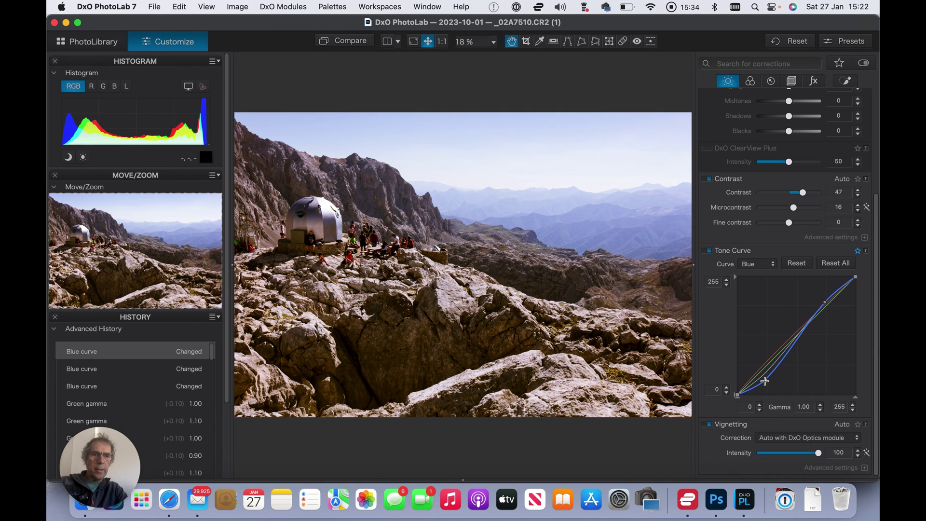
{"action": "left_click", "coordinate": [765, 381]}
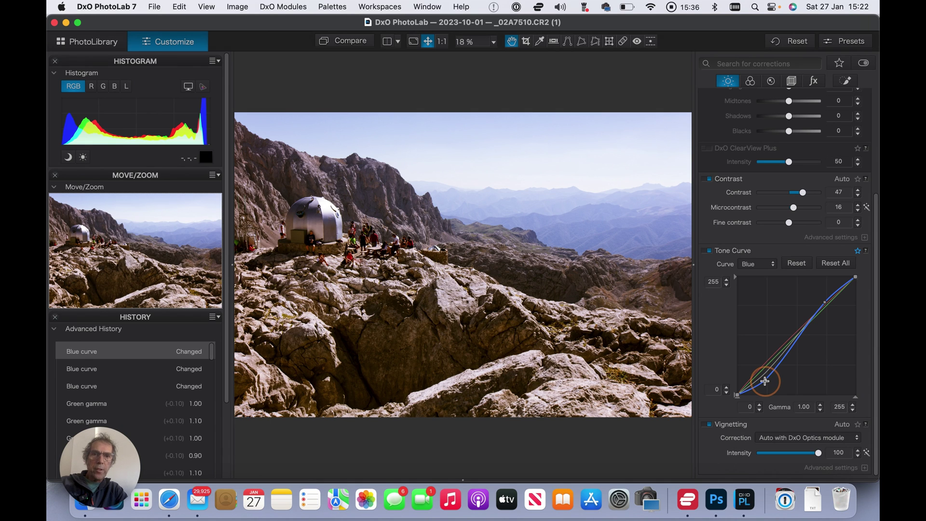
{"action": "mouse_move", "coordinate": [764, 381]}
{"action": "left_mouse_down"}
{"action": "mouse_move", "coordinate": [755, 358]}
{"action": "mouse_move", "coordinate": [763, 374]}
{"action": "left_mouse_up"}
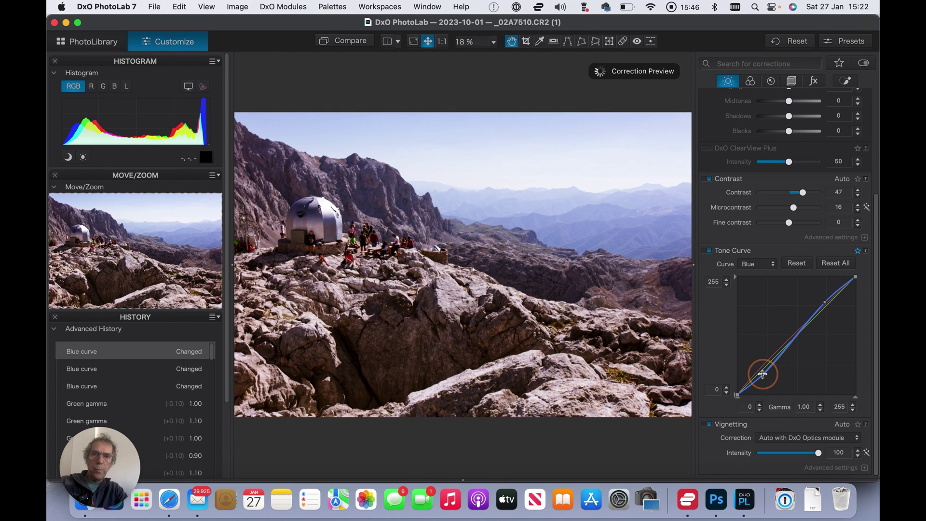
{"action": "left_click_drag", "start_coordinate": [762, 375], "coordinate": [761, 372]}
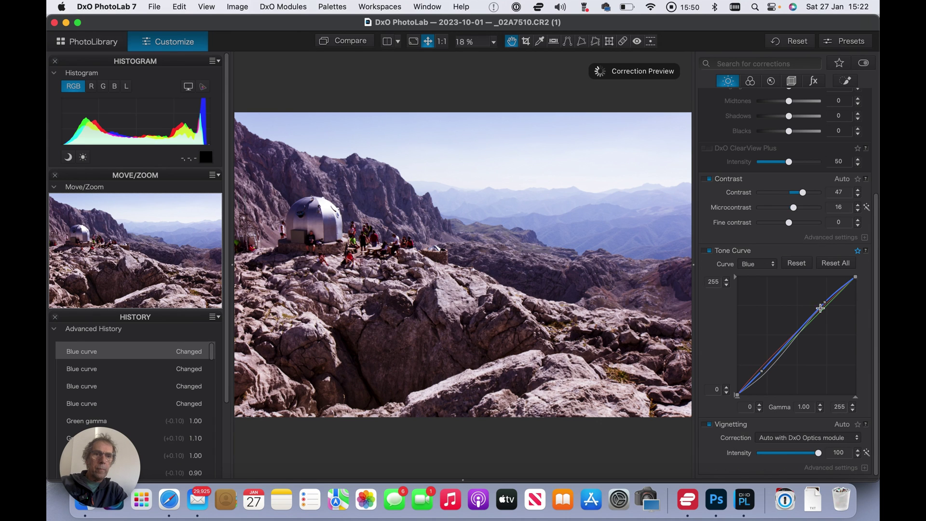
- Raise the Blue curve's highlight point and lower it slightly, then reset the Blue curve to its straight line
{"action": "left_click_drag", "start_coordinate": [825, 302], "coordinate": [823, 299]}
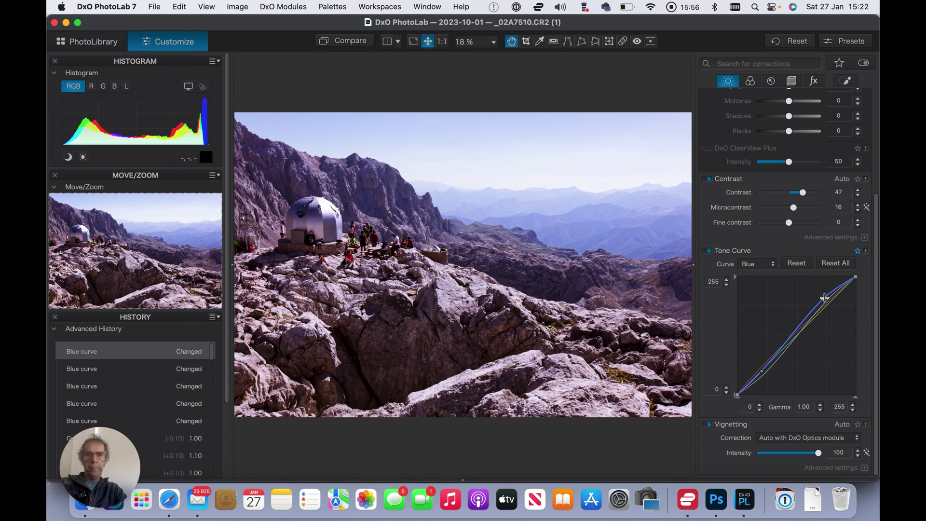
{"action": "left_click_drag", "start_coordinate": [824, 298], "coordinate": [827, 303]}
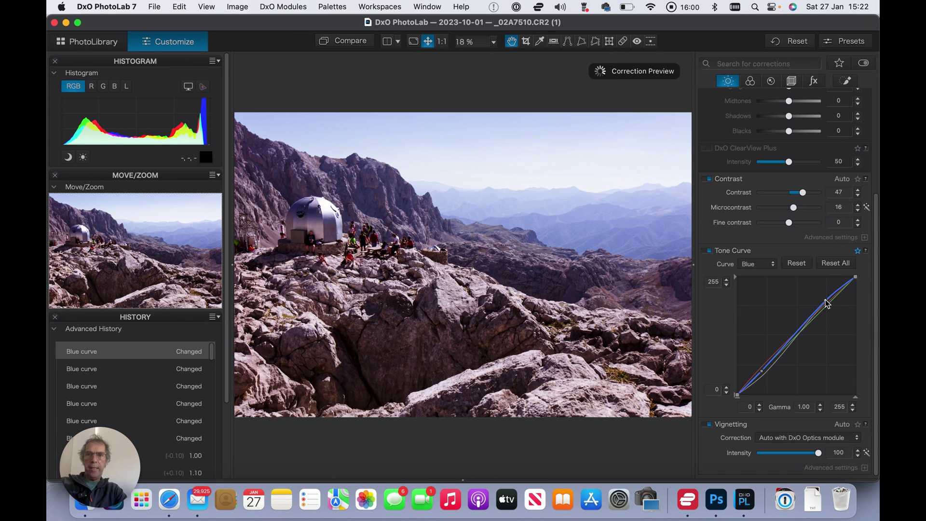
{"action": "left_click", "coordinate": [796, 262]}
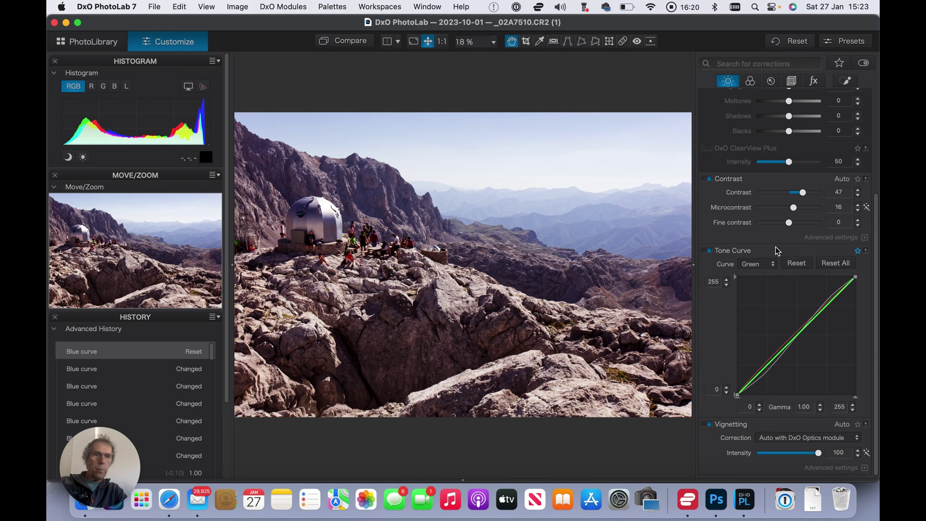
- Switch to the Red channel, raise a shadow point slightly and ease it back down, then return to the Master curve
{"action": "left_click", "coordinate": [771, 265]}
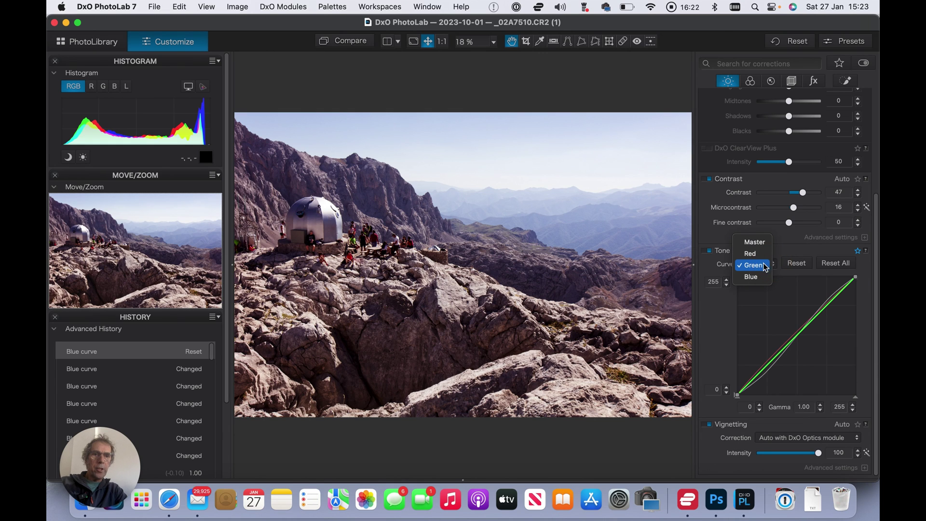
{"action": "left_click", "coordinate": [755, 256]}
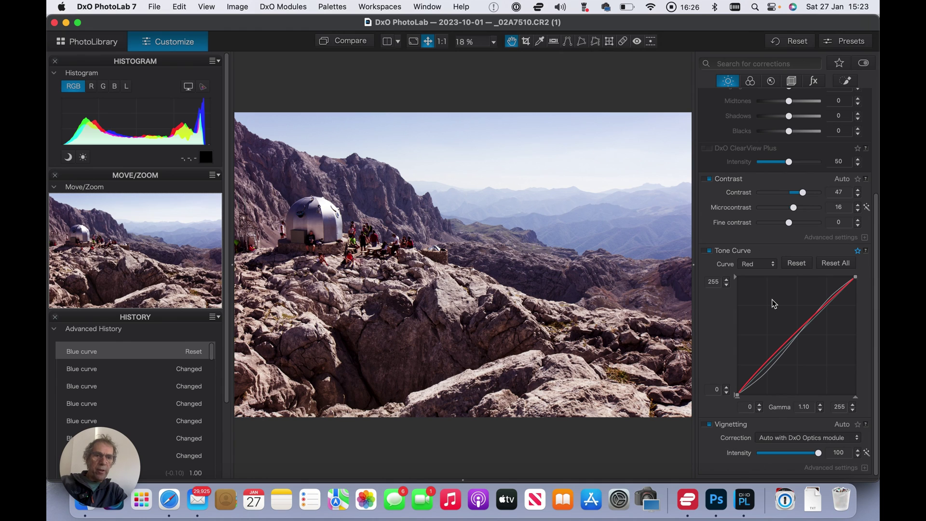
{"action": "left_click", "coordinate": [766, 362]}
{"action": "left_click_drag", "start_coordinate": [766, 362], "coordinate": [765, 359]}
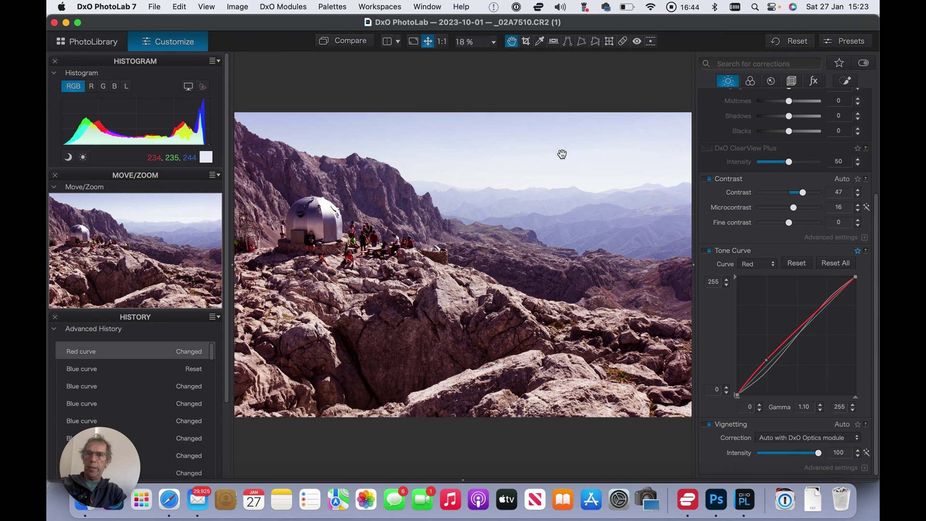
{"action": "left_click_drag", "start_coordinate": [766, 360], "coordinate": [768, 365]}
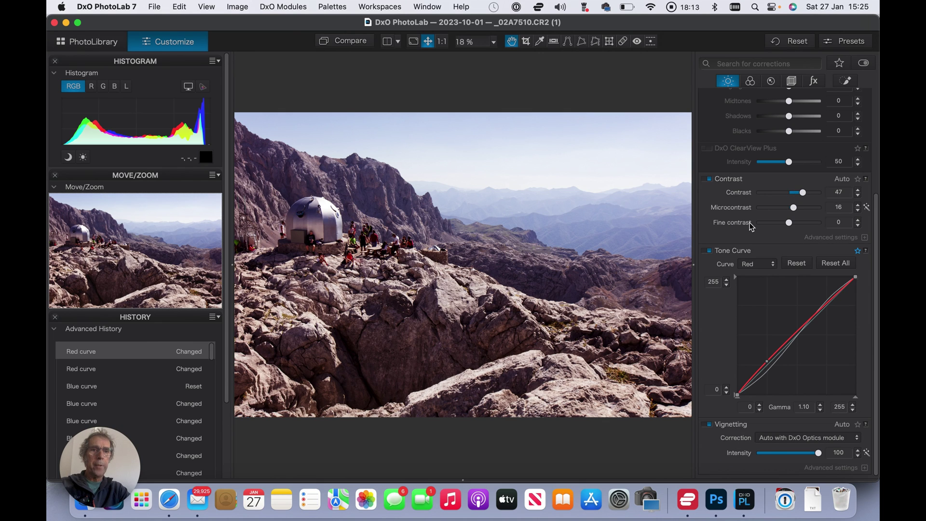
{"action": "left_click", "coordinate": [773, 267]}
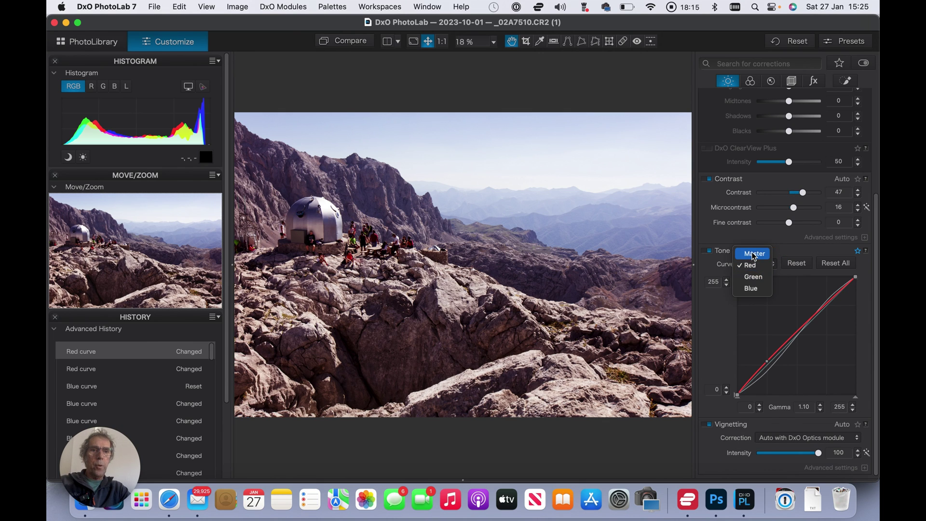
{"action": "left_click", "coordinate": [752, 253]}
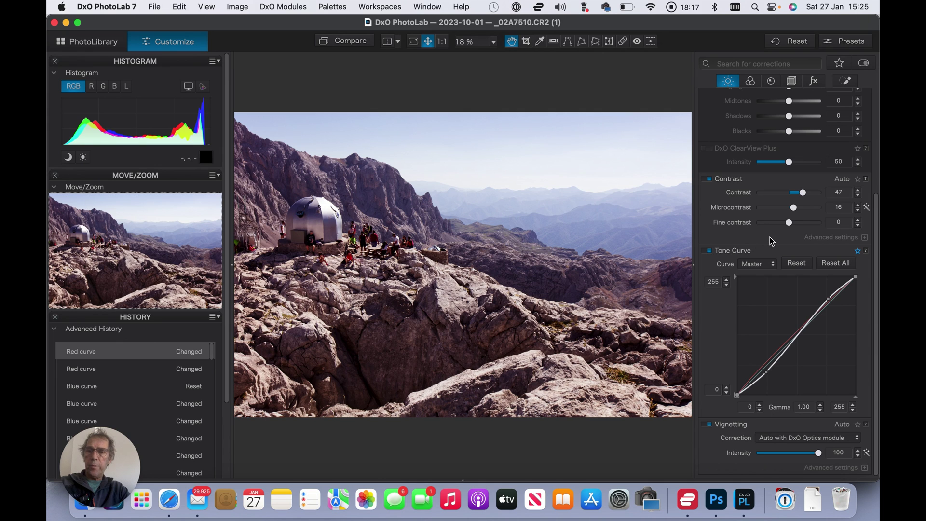